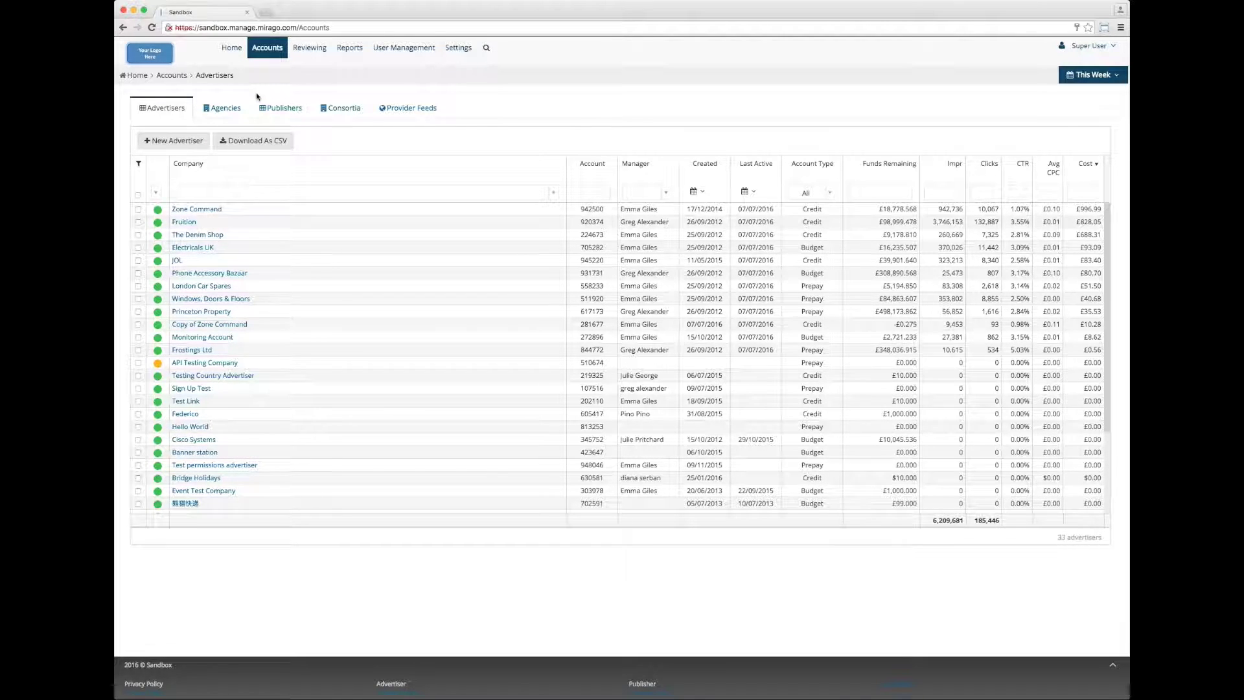
# Start a new advertiser from the Advertisers tab to bring up the Create Advertiser wizard.
pyautogui.click(175, 144)
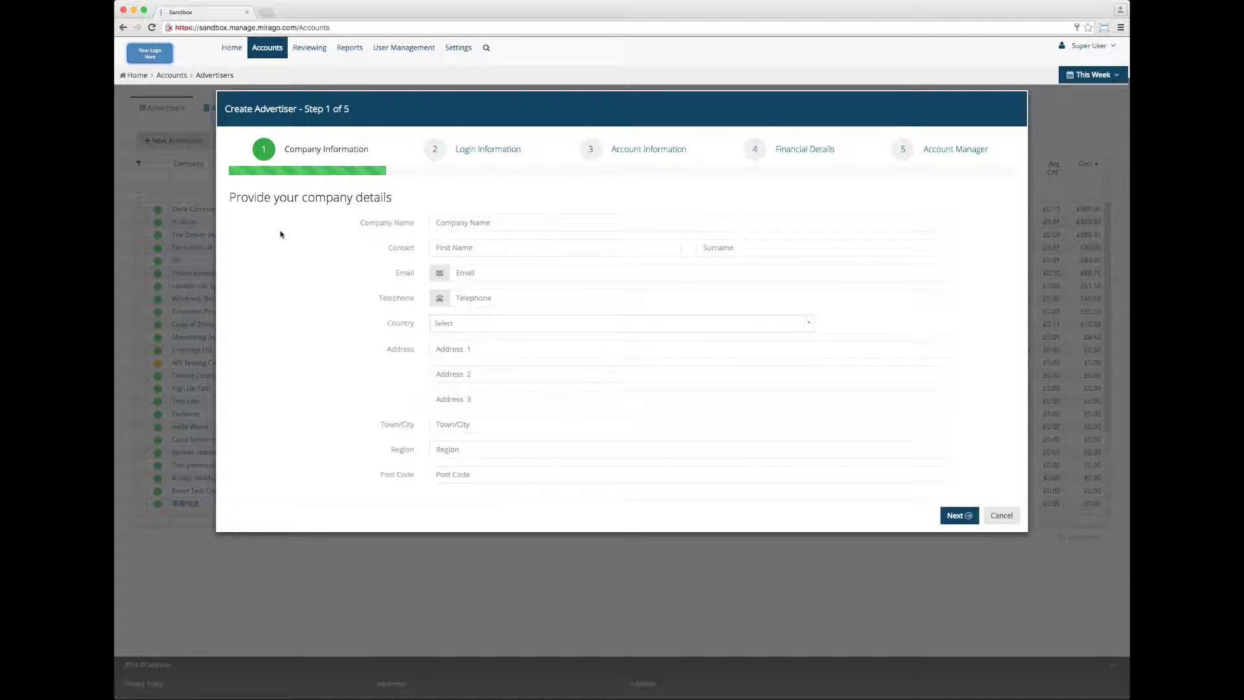
# Enter company name 'Jewels Inc' and the contact's first name, surname, e-mail and telephone.
pyautogui.click(462, 223)
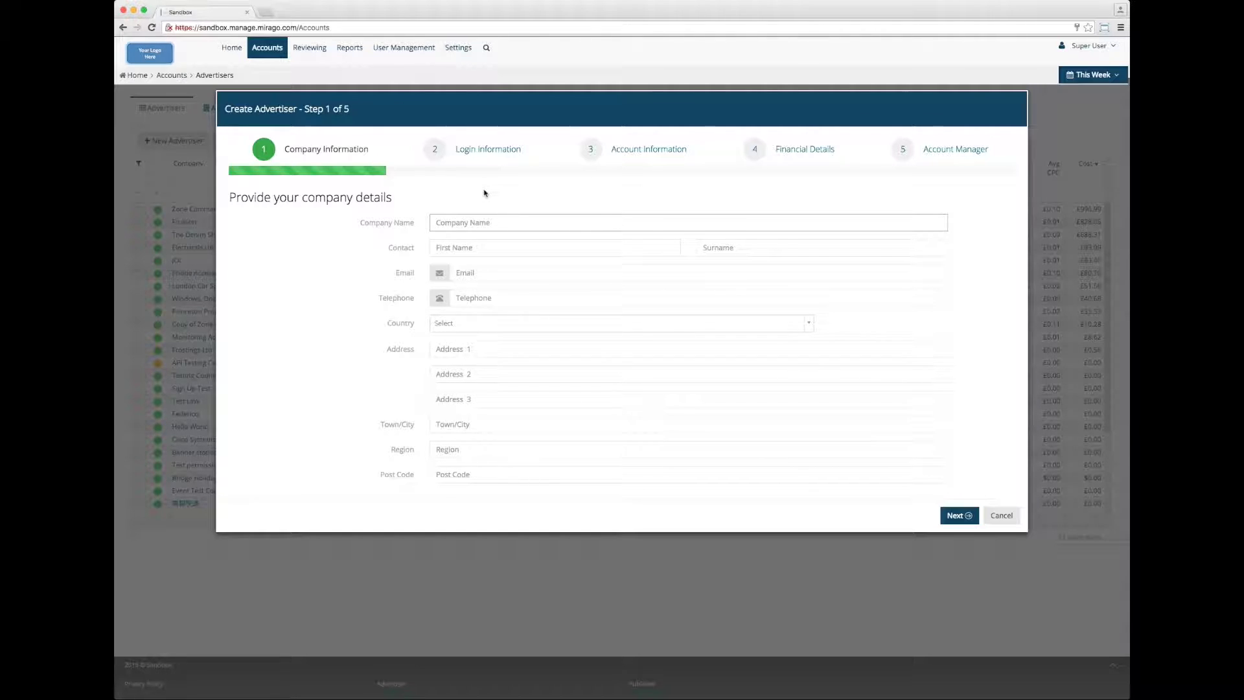
pyautogui.write('Jewels inc')
pyautogui.press('Tab')
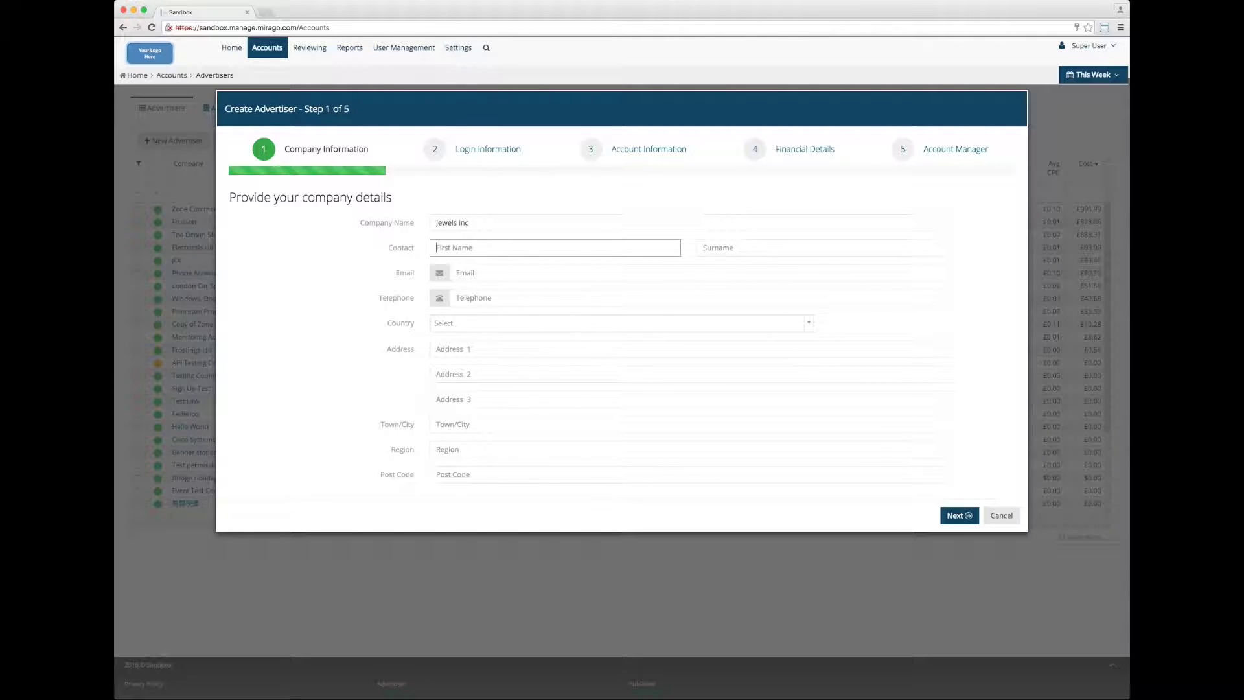
pyautogui.press('Tab')
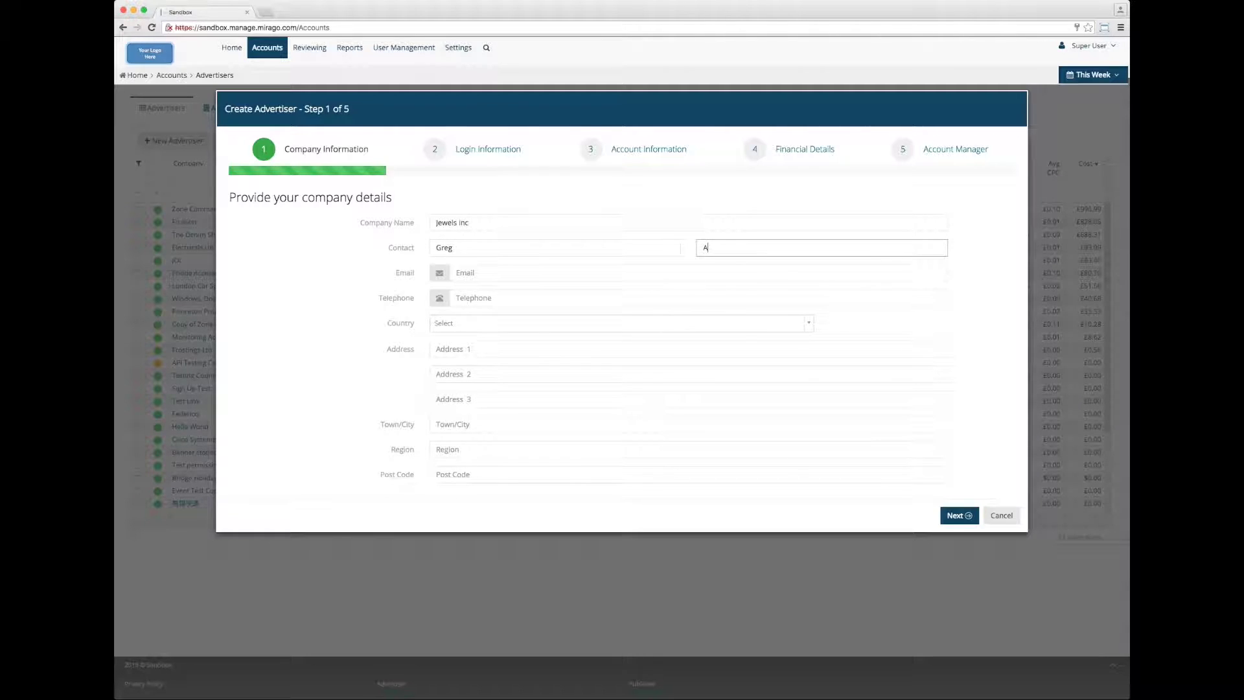
pyautogui.press('Tab')
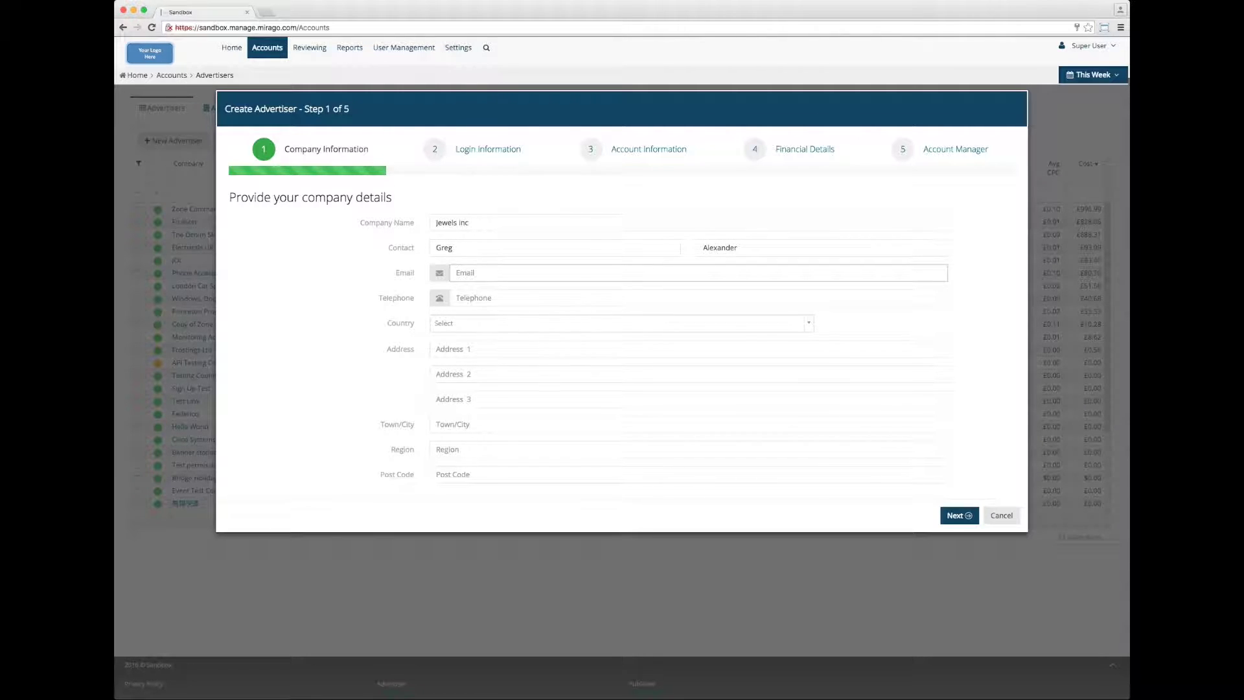
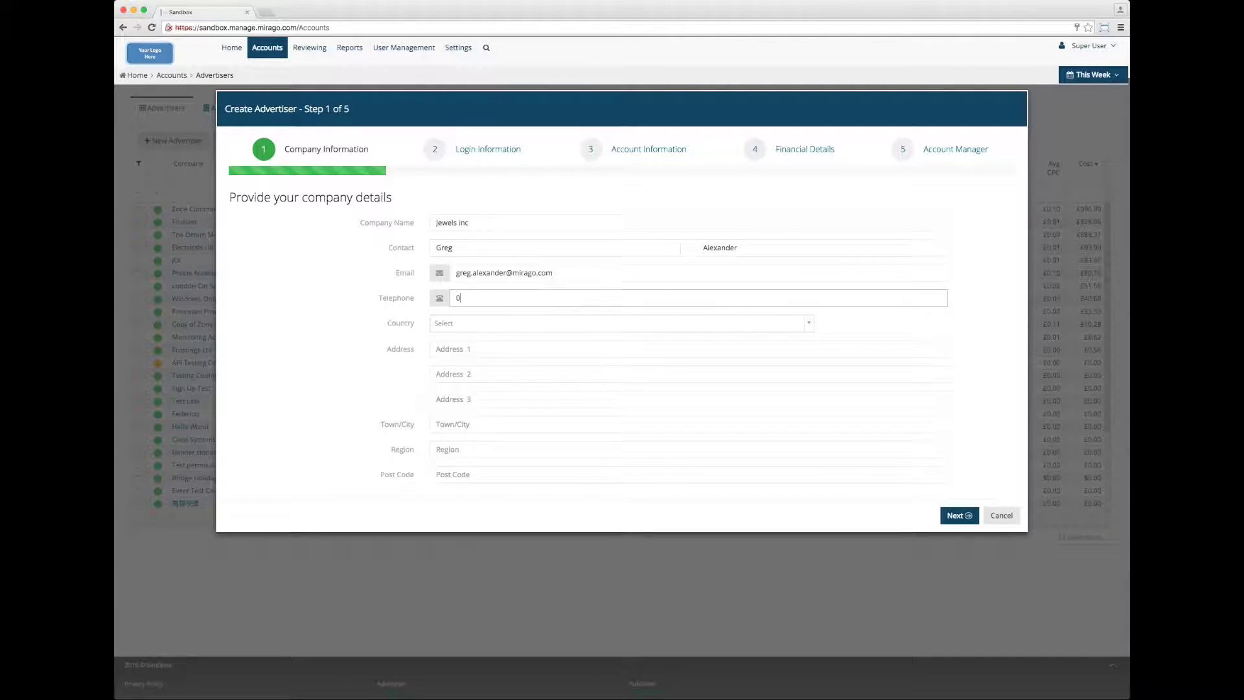
pyautogui.press('Tab')
pyautogui.write('united')
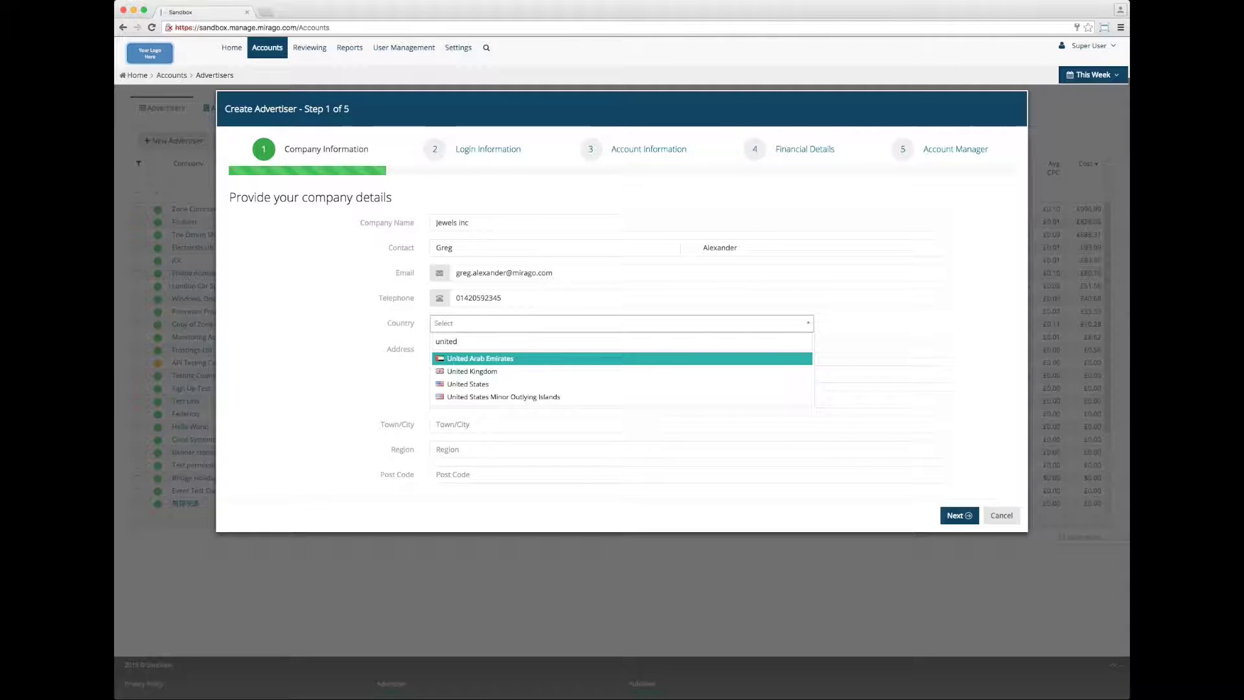
# Select United Kingdom as the country and fill in both street address lines.
pyautogui.press('Down')
pyautogui.press('Tab')
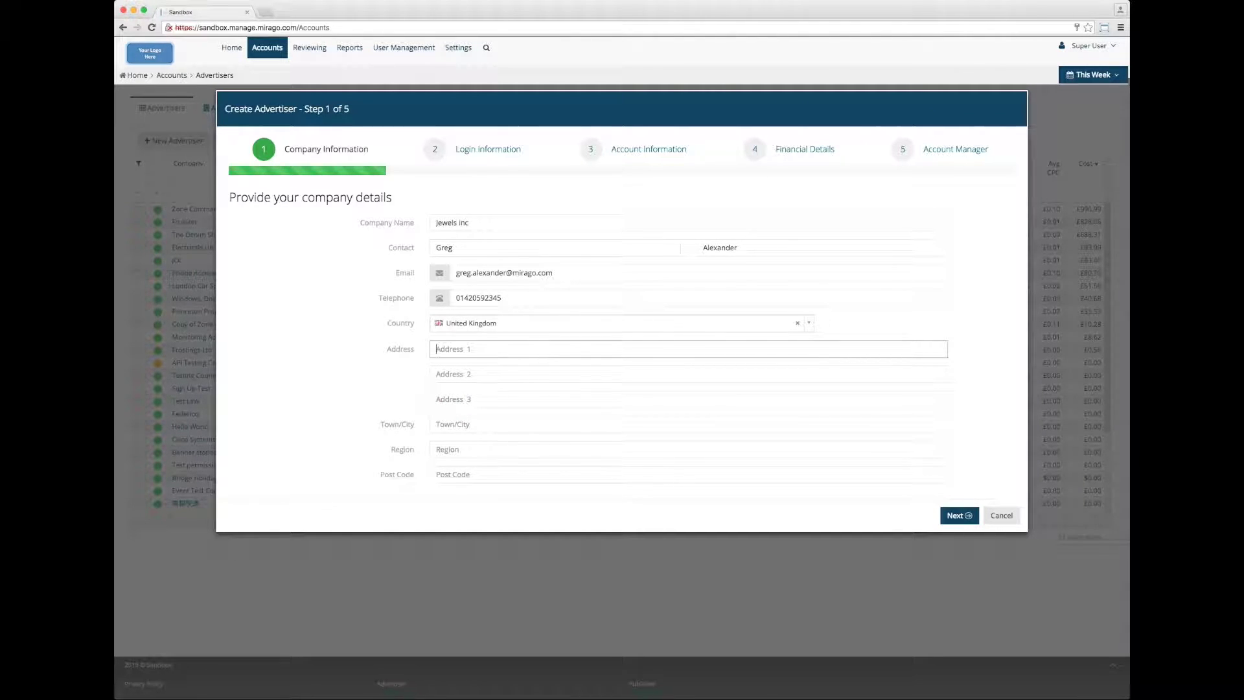
pyautogui.write('Equinox House')
pyautogui.press('Tab')
pyautogui.write('Oriel Court')
# Fill in the company's town, region and post code.
pyautogui.press('Tab')
pyautogui.press('Tab')
pyautogui.write('Alton')
pyautogui.press('Tab')
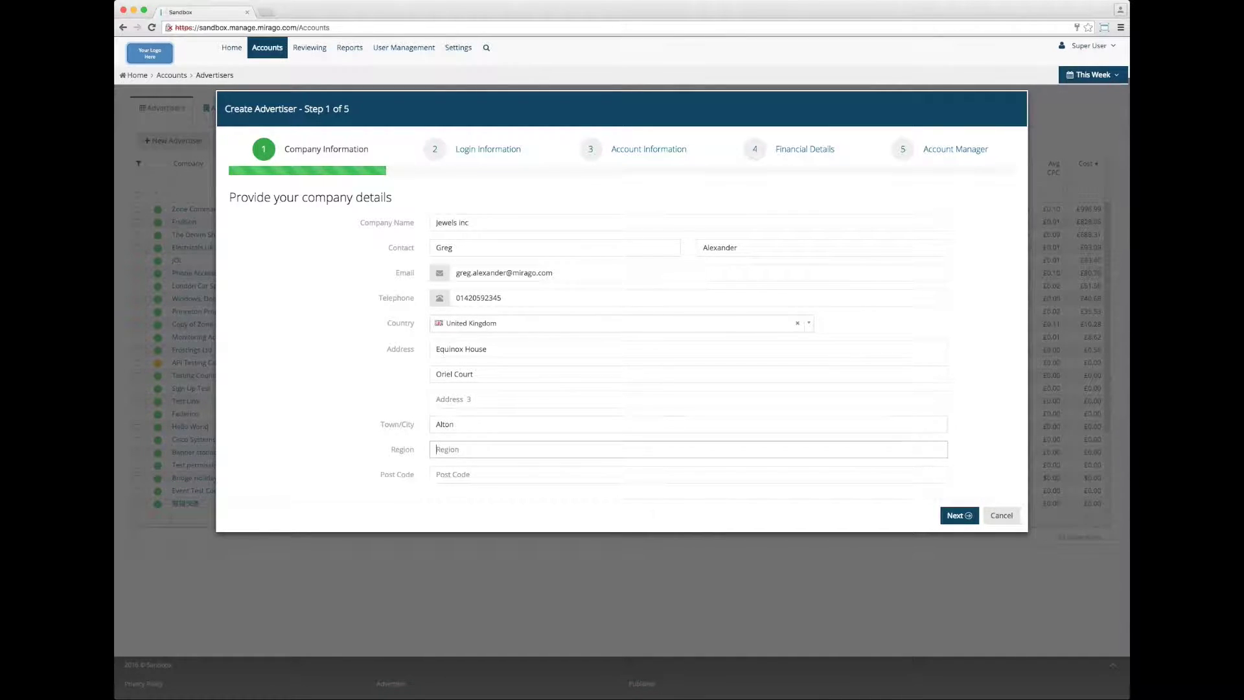
pyautogui.write('Hampshire')
pyautogui.press('Tab')
pyautogui.write('GU34 2YT')
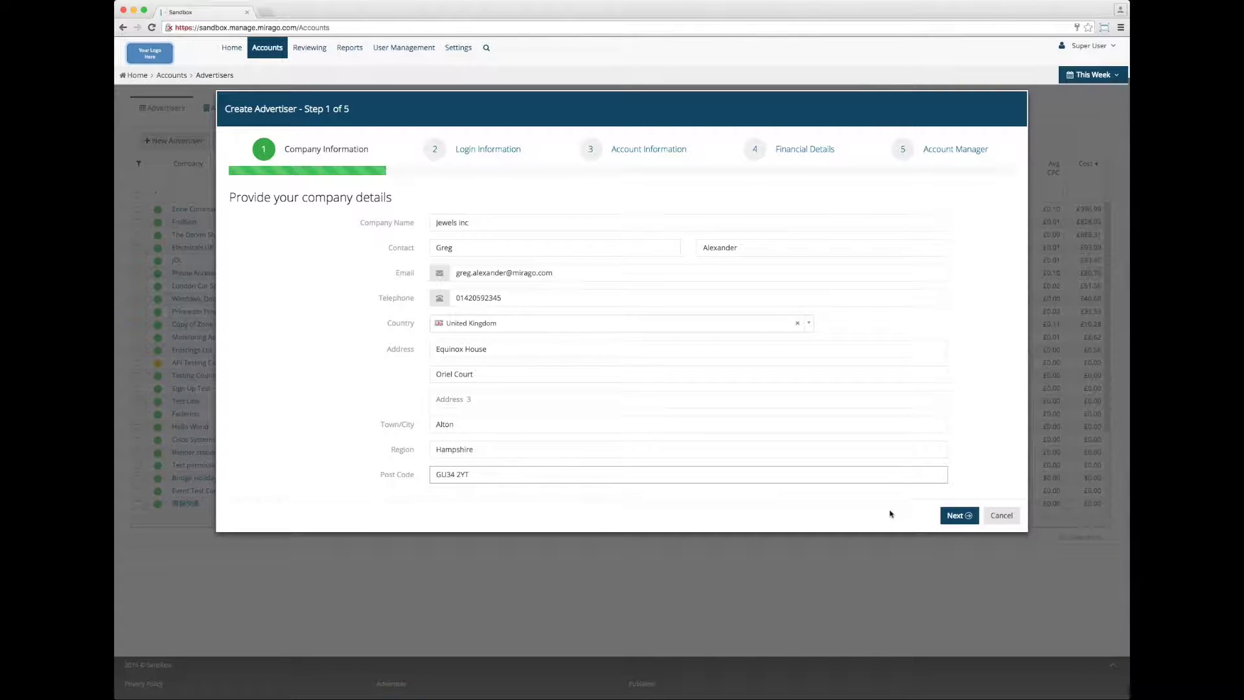
# On the Login Information step, enter the login contact's first name, surname and e-mail.
pyautogui.click(955, 521)
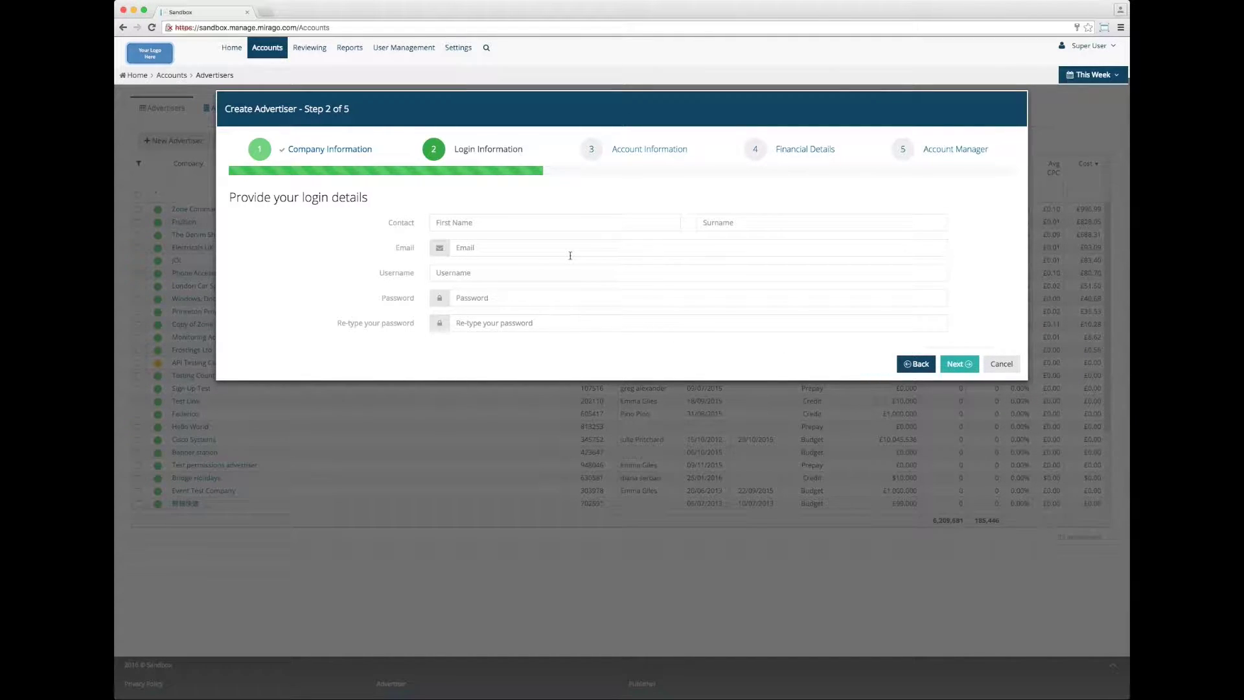
pyautogui.click(522, 225)
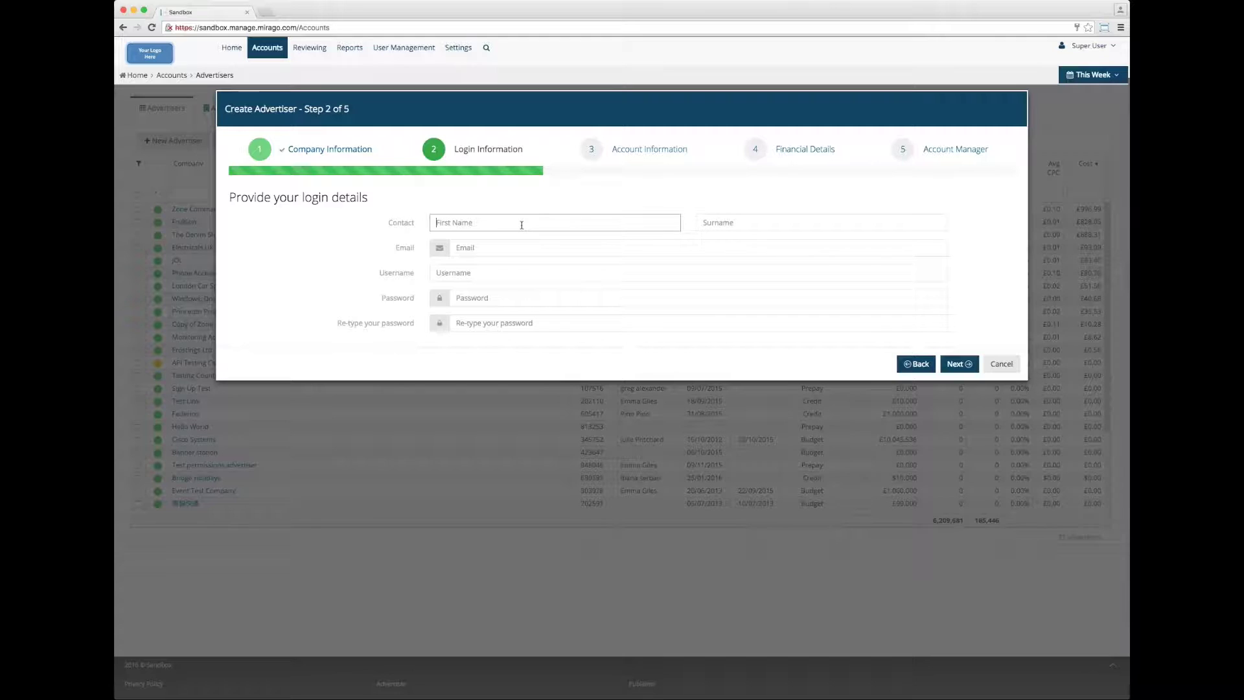
pyautogui.press('Tab')
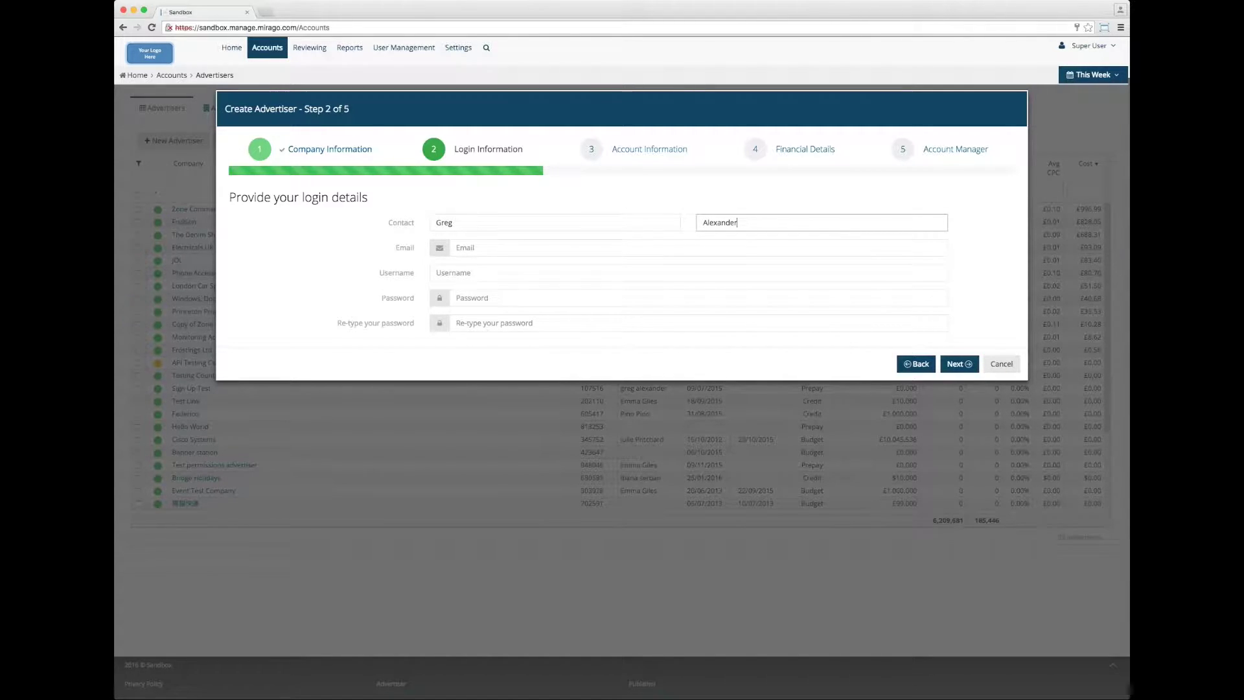
pyautogui.press('Tab')
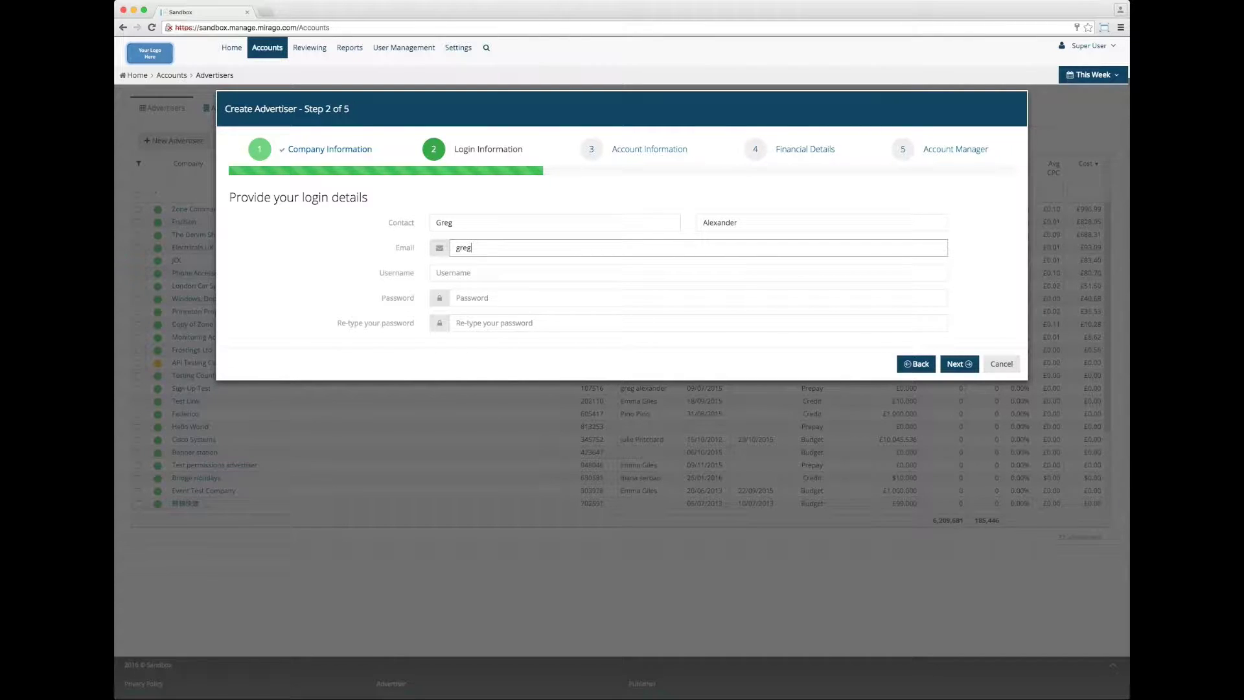
# Set a login username and enter the password twice to confirm it.
pyautogui.click(454, 273)
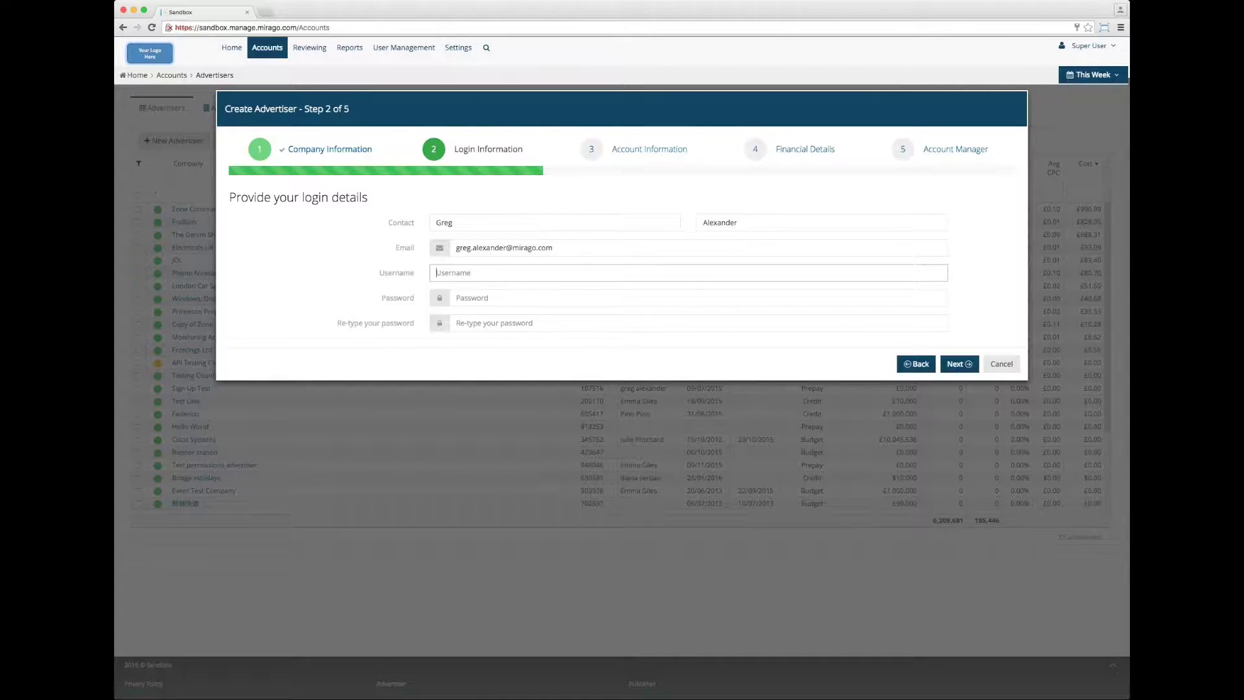
pyautogui.write('greglogin')
pyautogui.press('Tab')
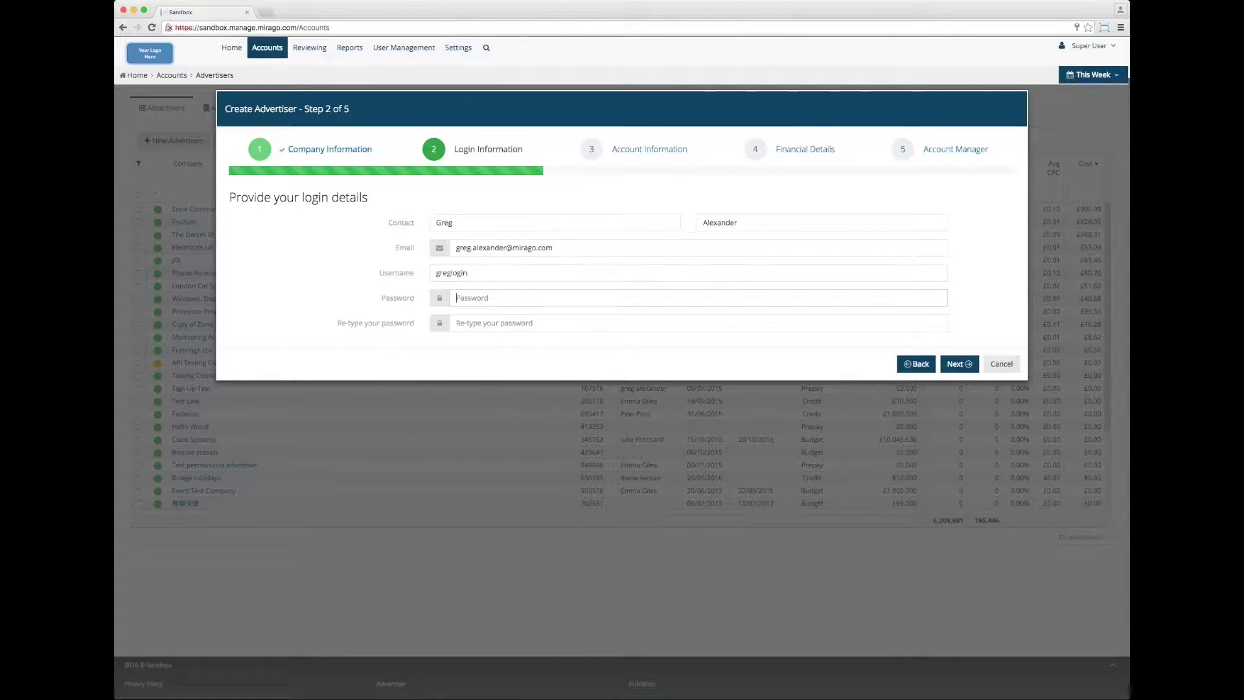
pyautogui.write('password')
pyautogui.press('Tab')
pyautogui.write('password')
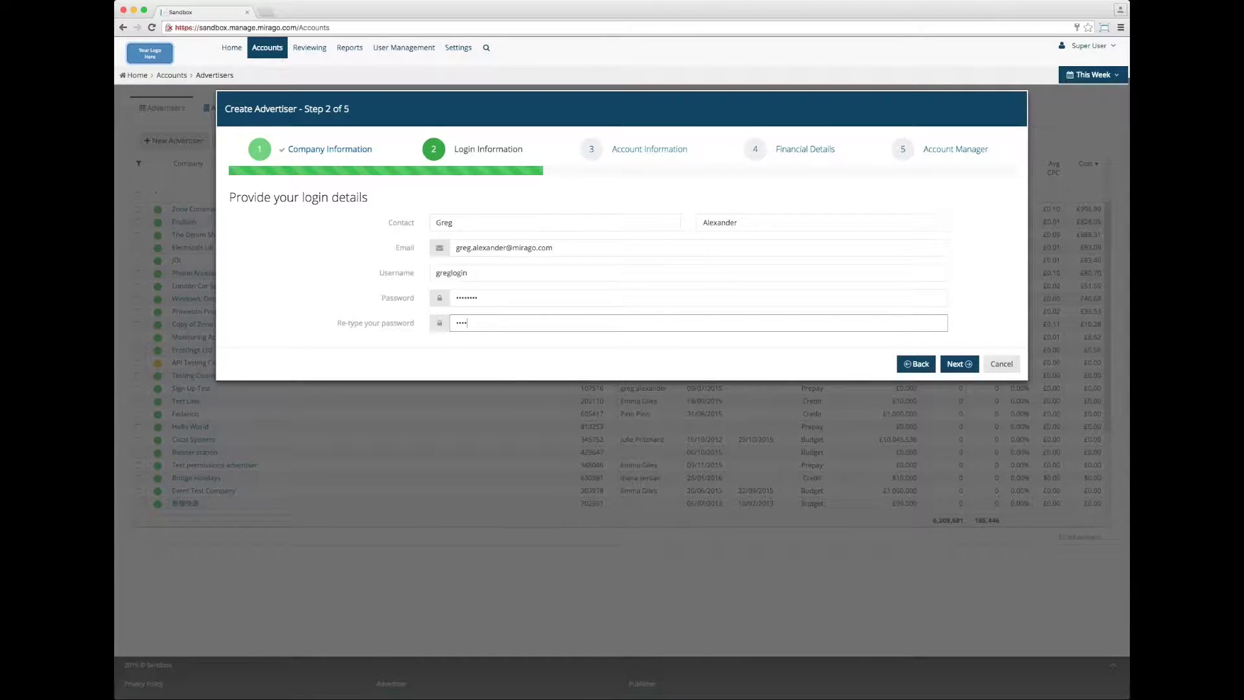
pyautogui.press('Tab')
pyautogui.press('Tab')
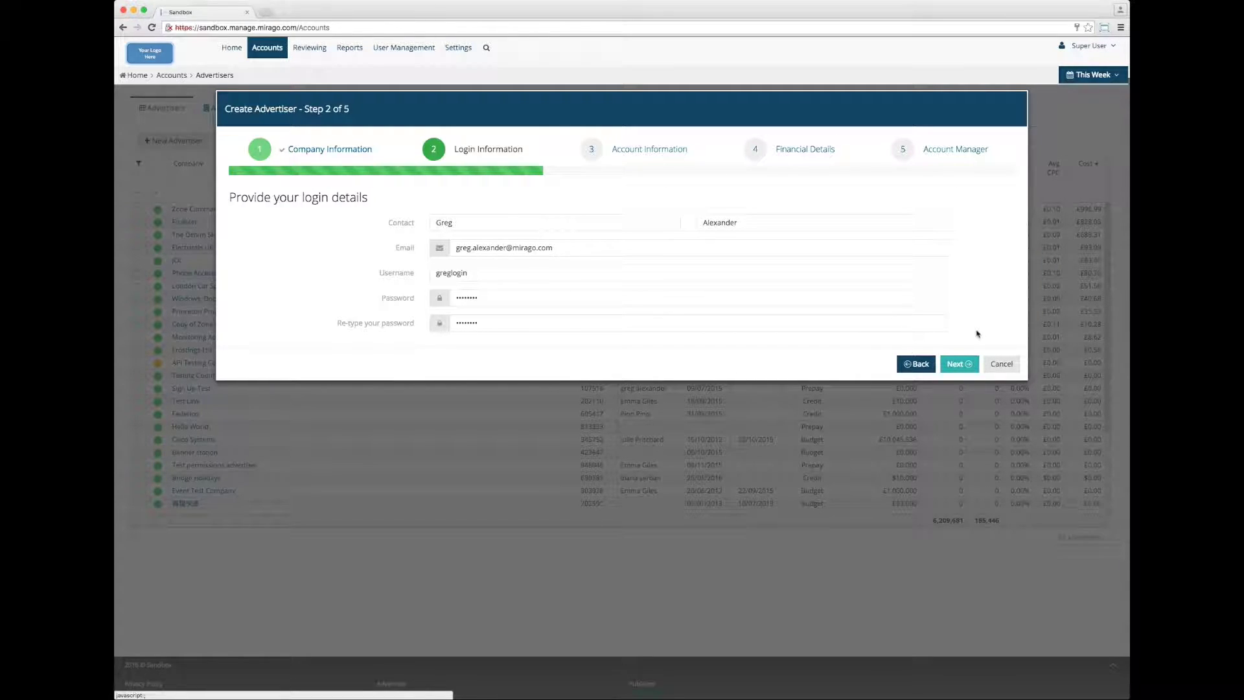
# On Account Information, keep English language, GMT Standard Time zone and Sterling currency.
pyautogui.click(956, 364)
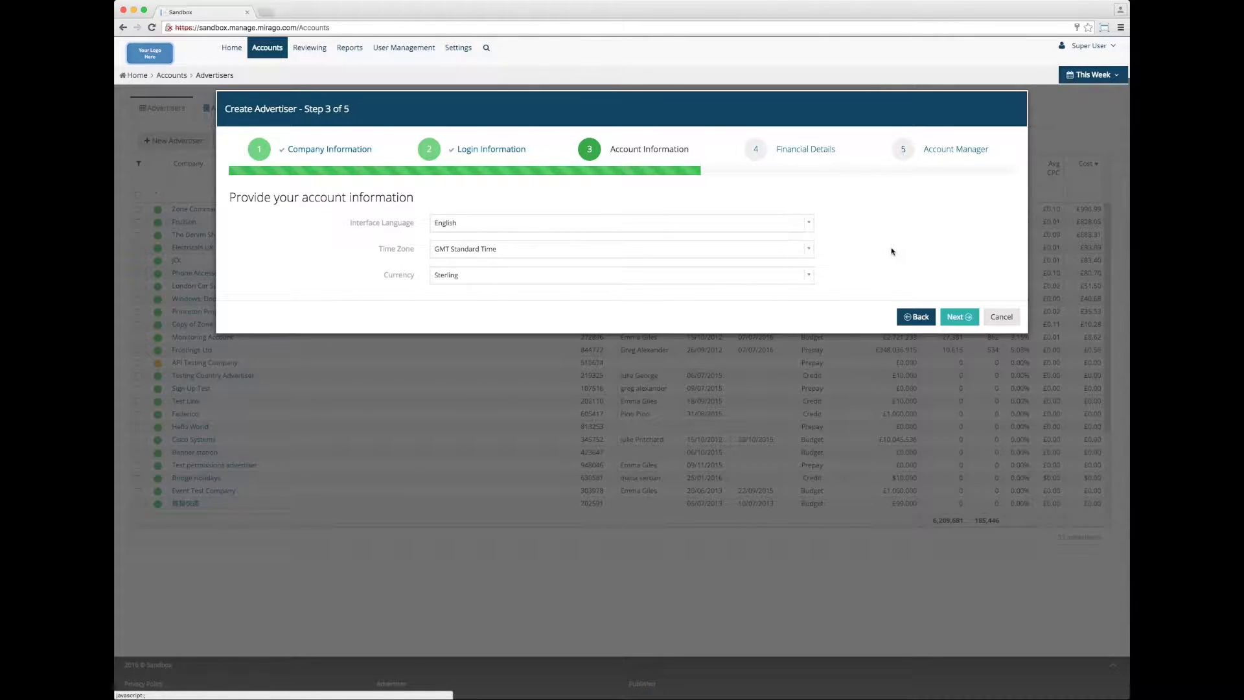
pyautogui.click(813, 229)
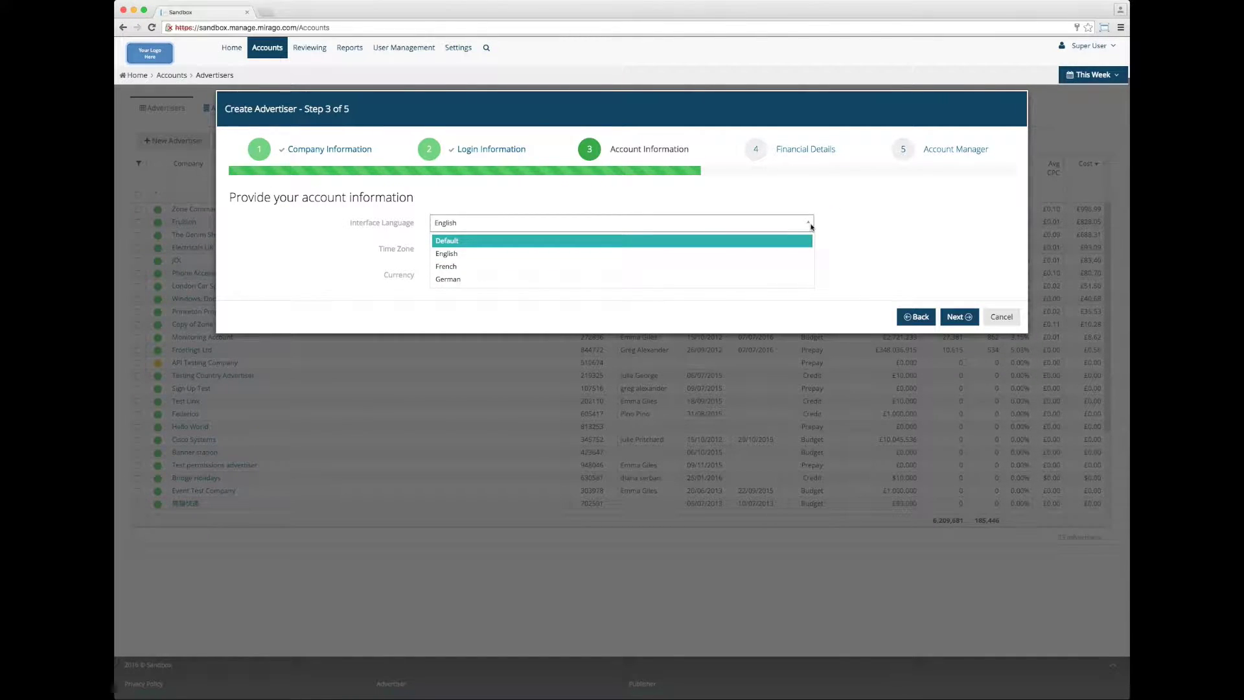
pyautogui.click(811, 226)
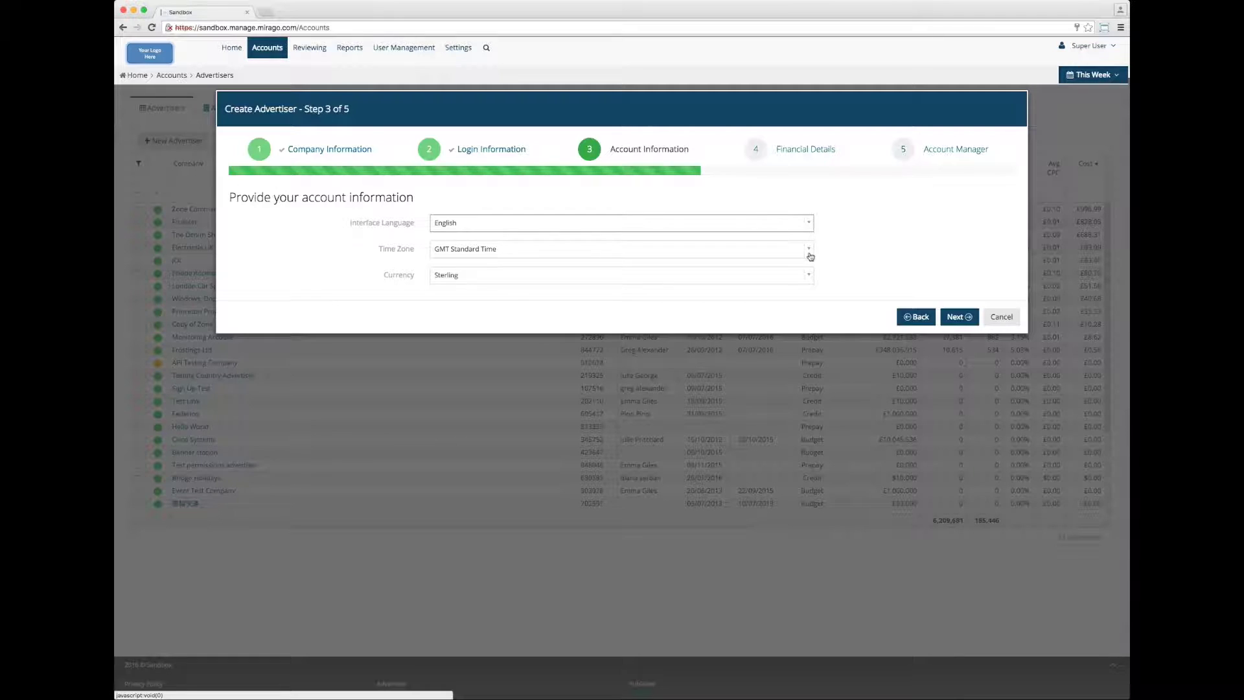
pyautogui.click(810, 253)
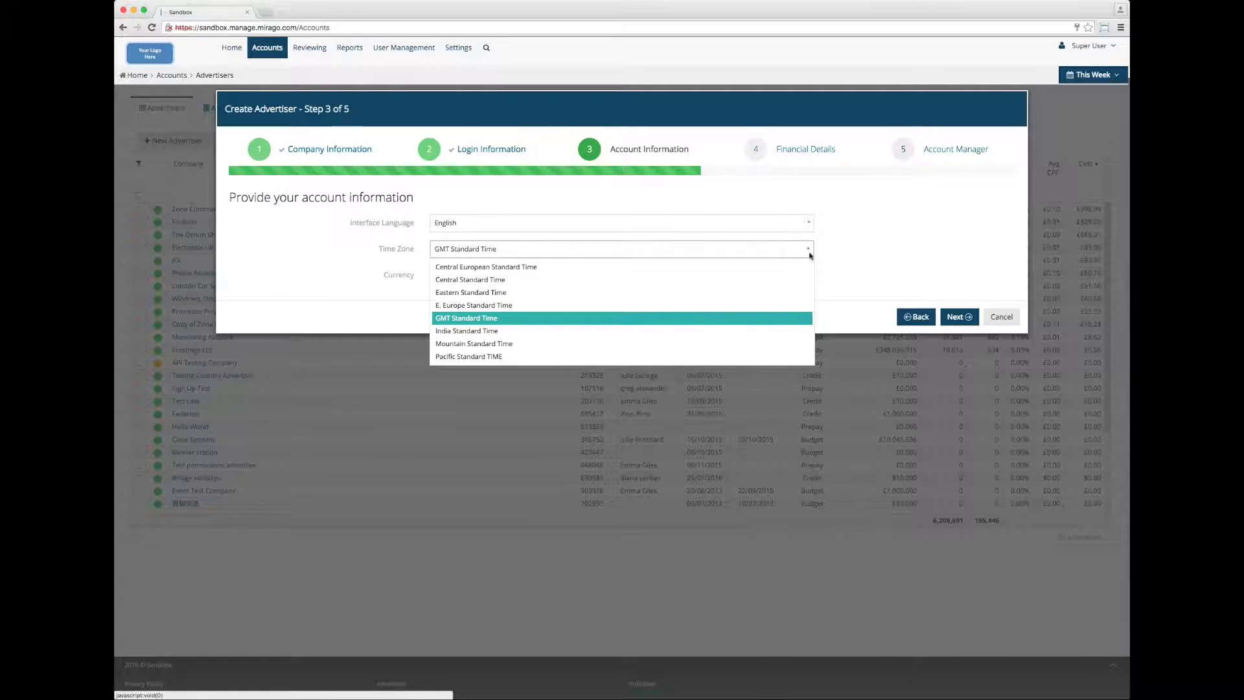
pyautogui.click(771, 320)
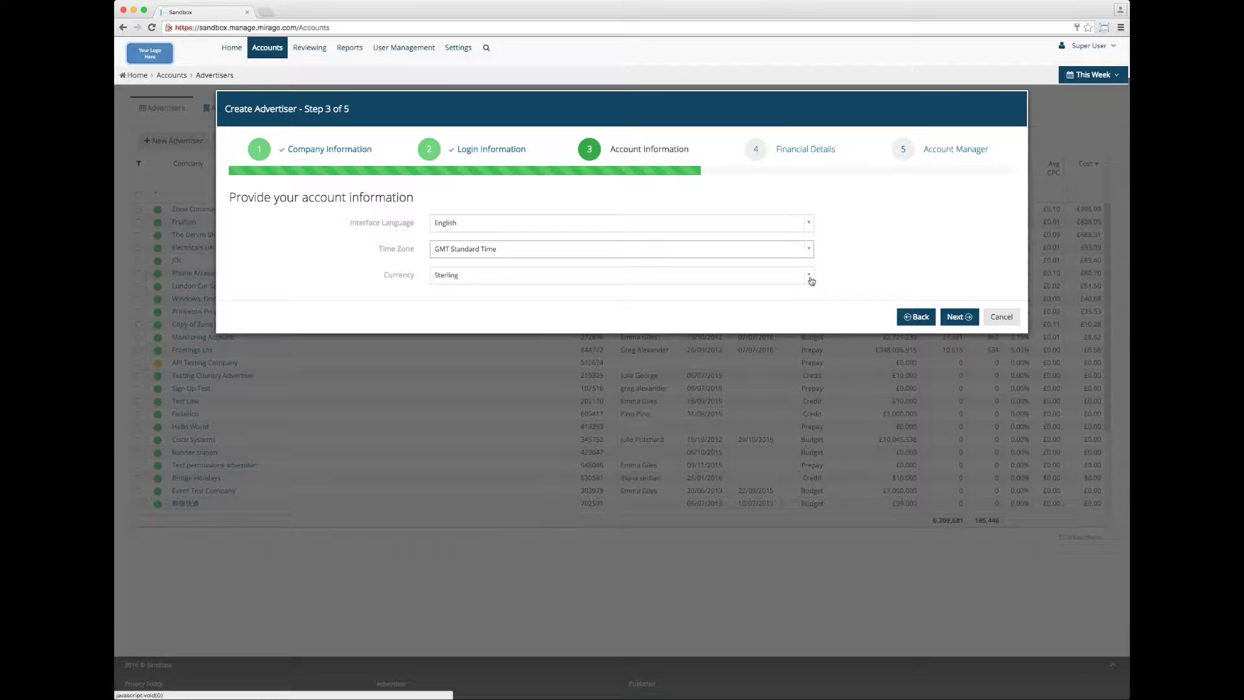
pyautogui.click(811, 278)
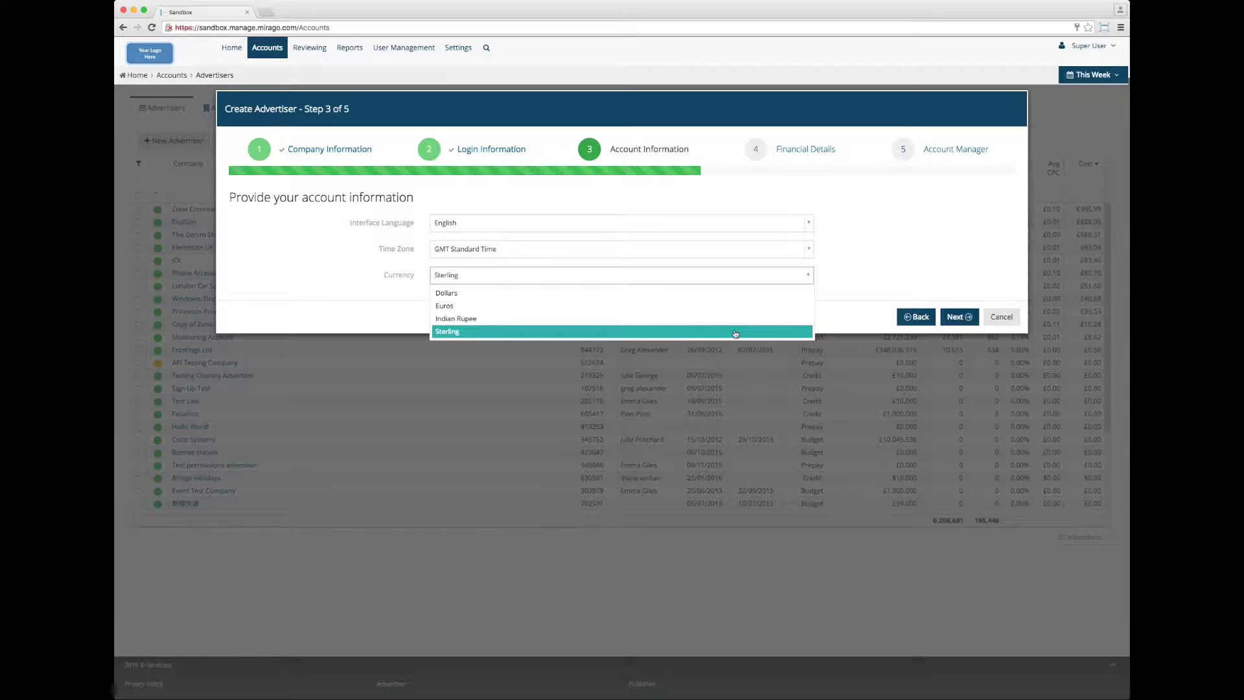
pyautogui.click(736, 334)
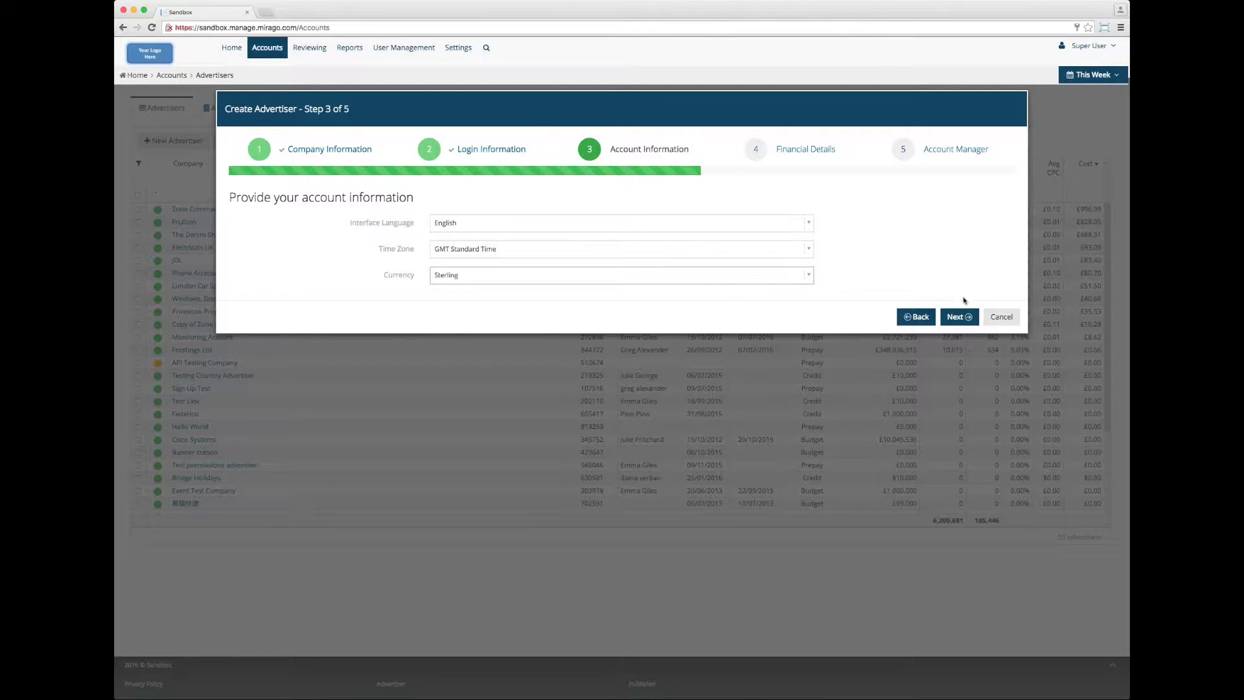
# On Financial Details, choose VAT code Zero Rate/Export, leaving invoice-contact-same set to No.
pyautogui.click(961, 317)
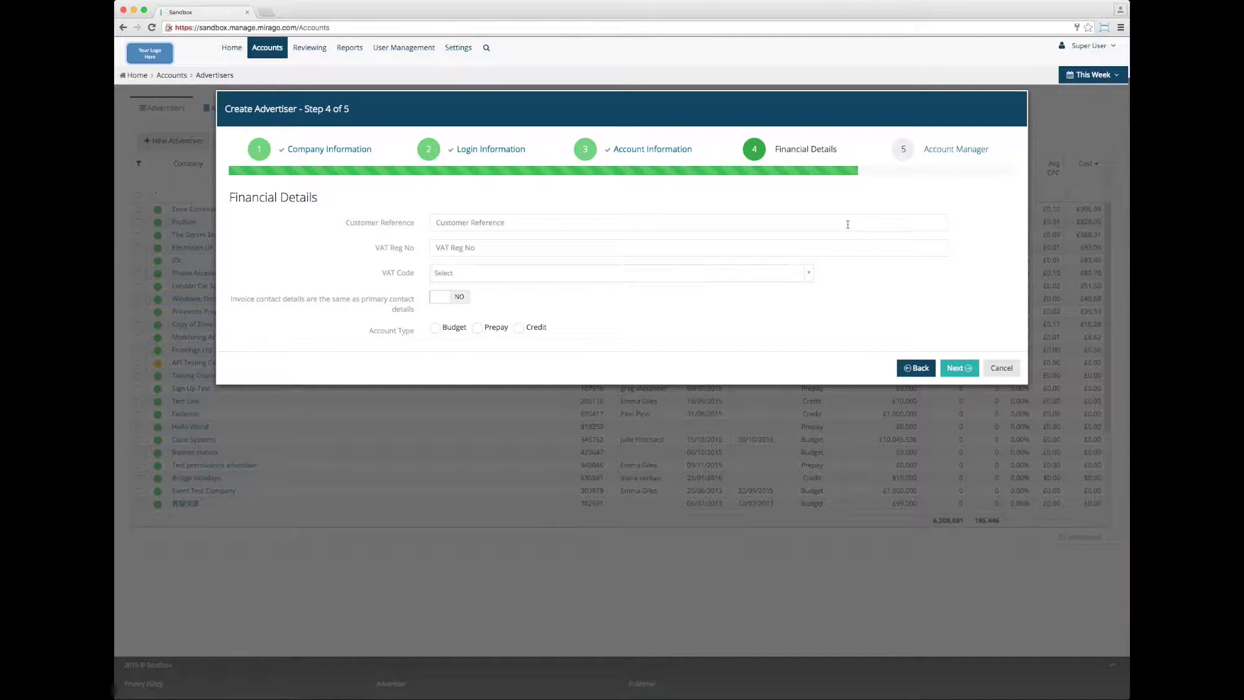
pyautogui.click(738, 279)
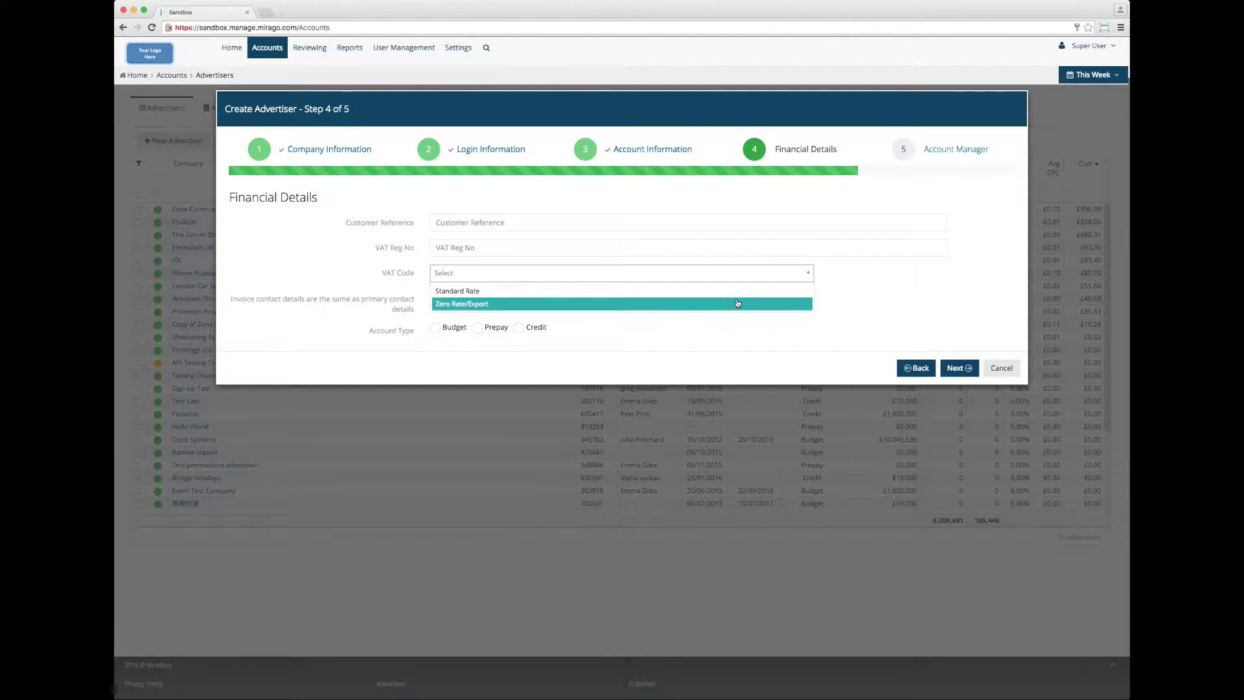
pyautogui.click(738, 303)
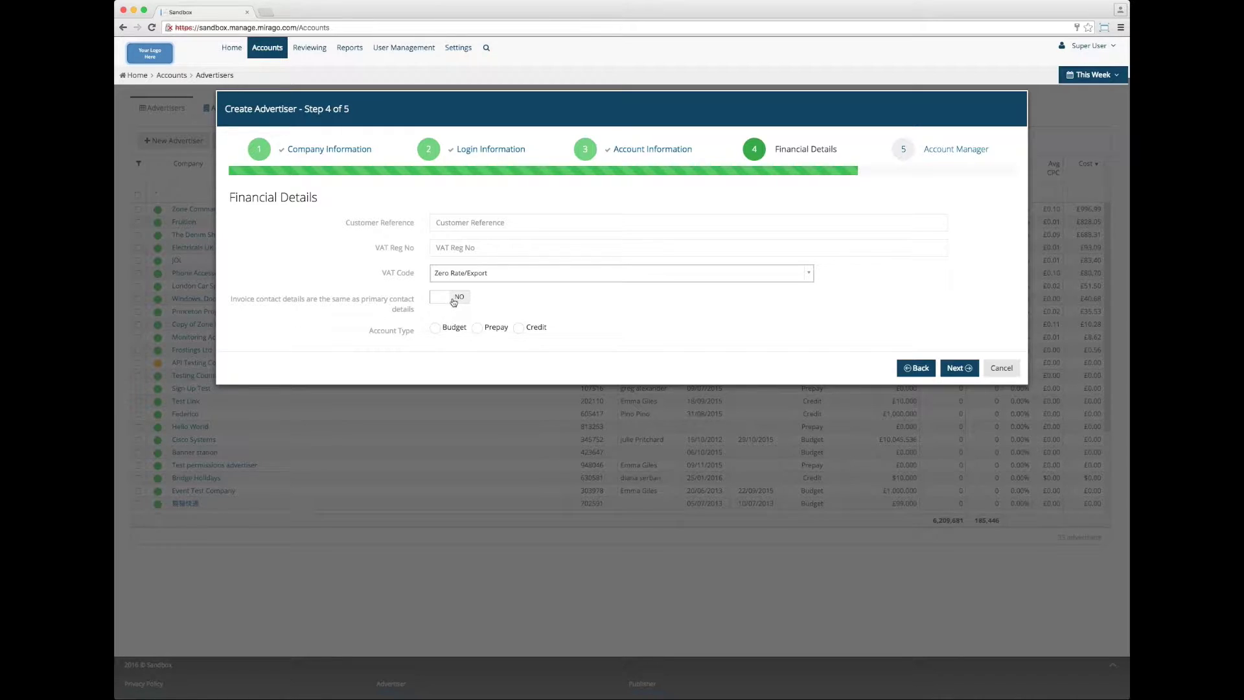
pyautogui.click(448, 299)
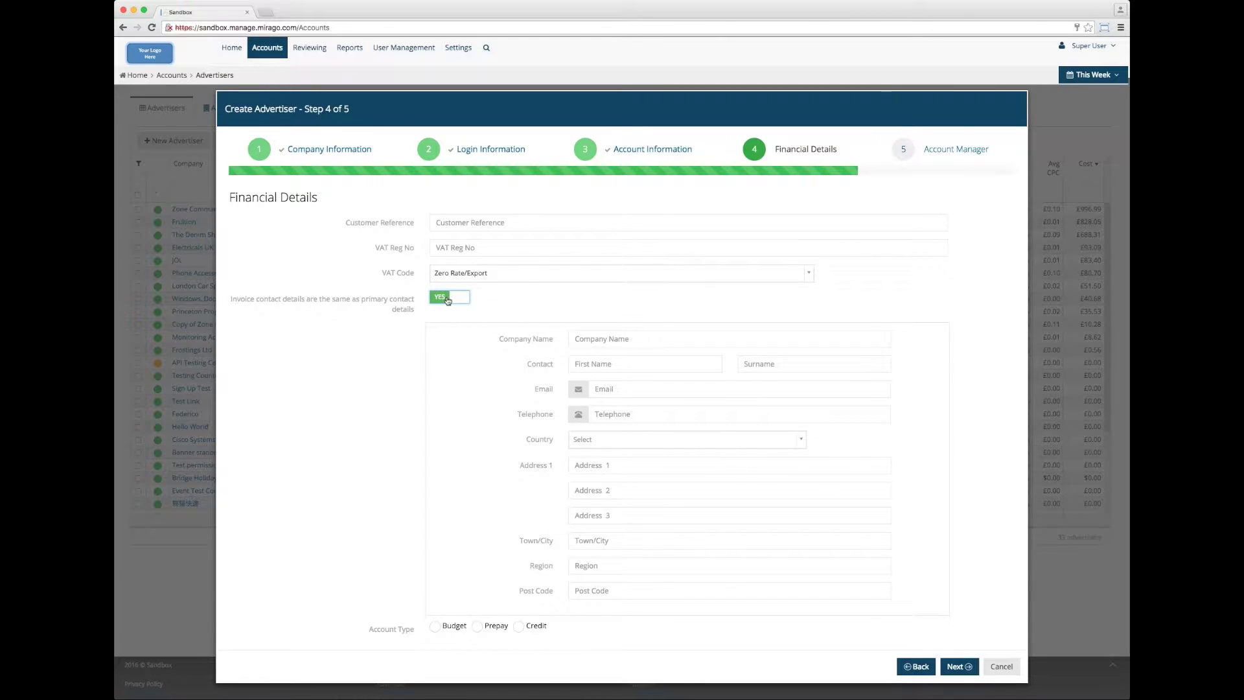
pyautogui.click(448, 299)
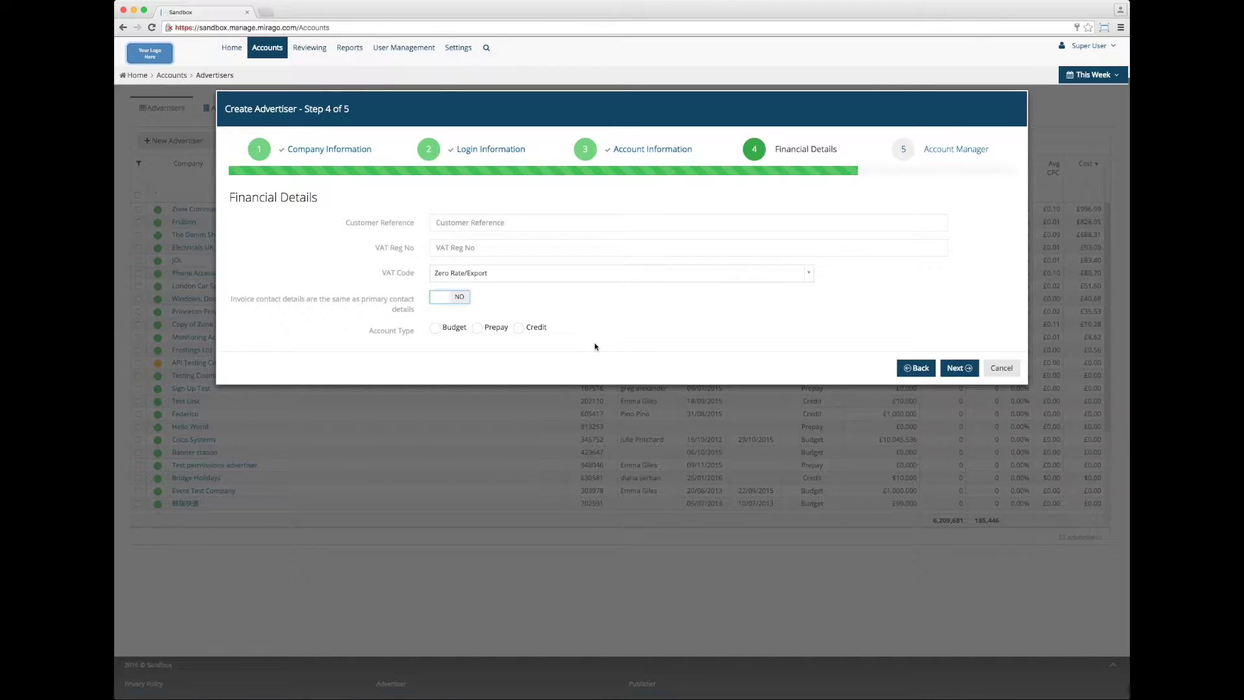
# Compare the Budget, Prepay and Credit account types, settling on Budget.
pyautogui.click(435, 329)
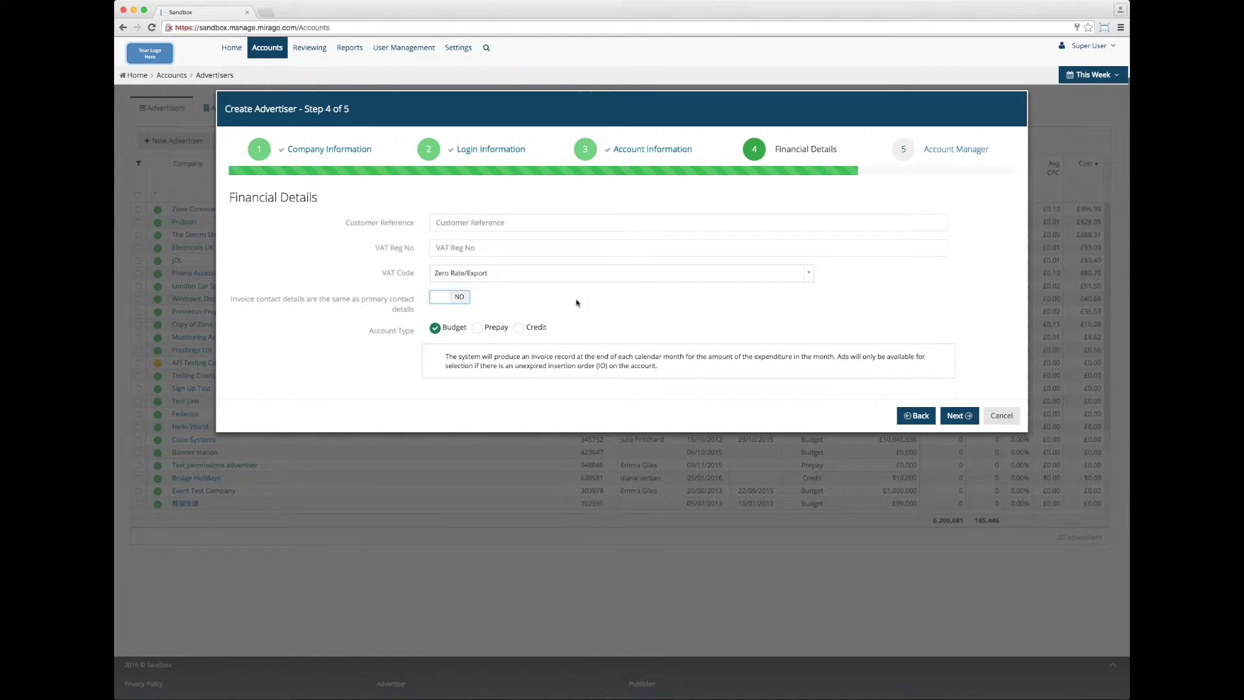
pyautogui.click(481, 329)
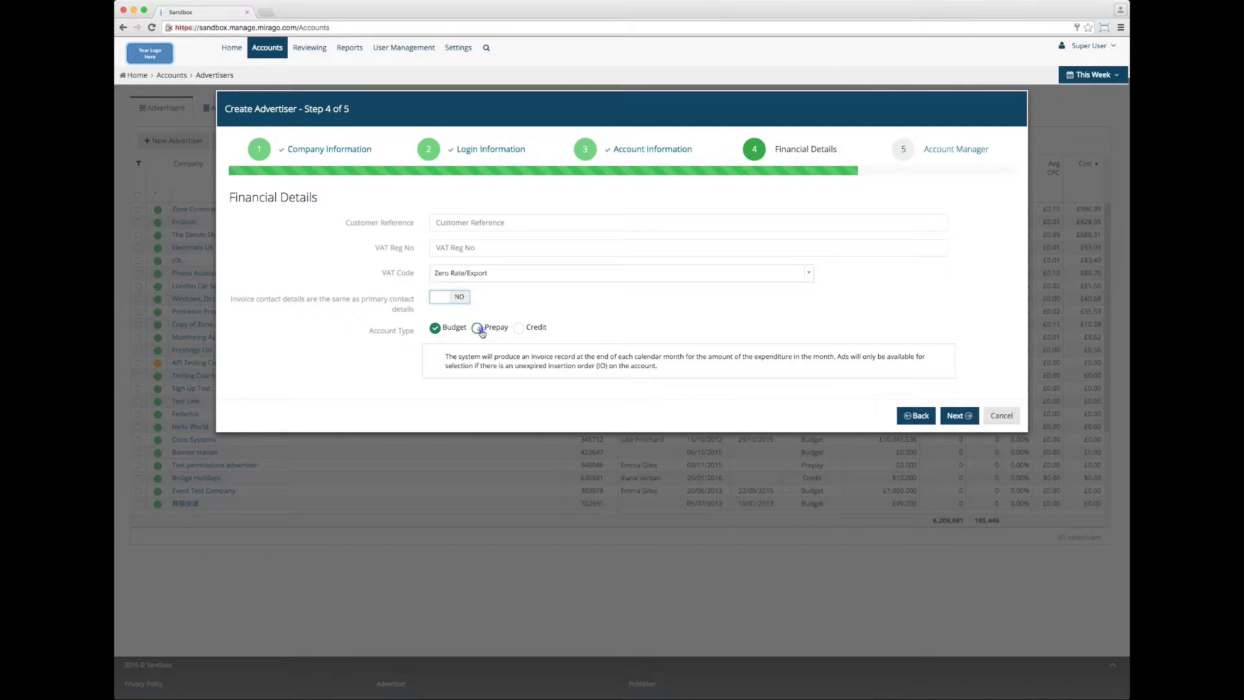
pyautogui.click(520, 331)
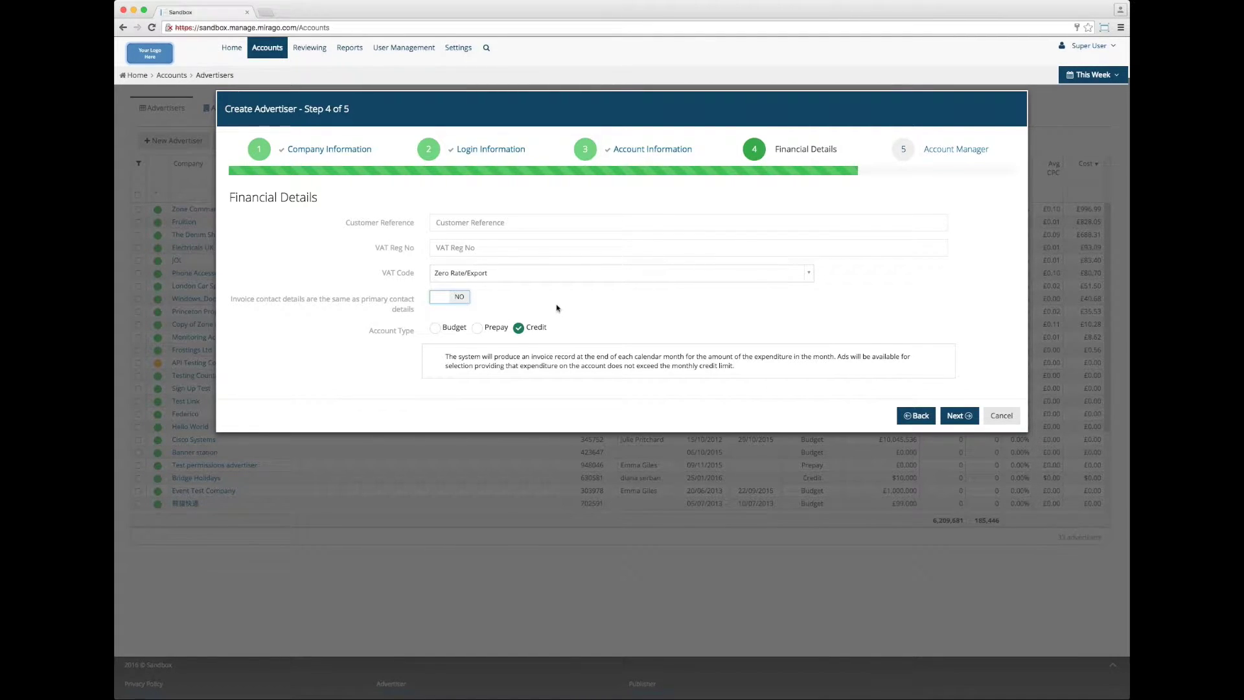
pyautogui.click(435, 330)
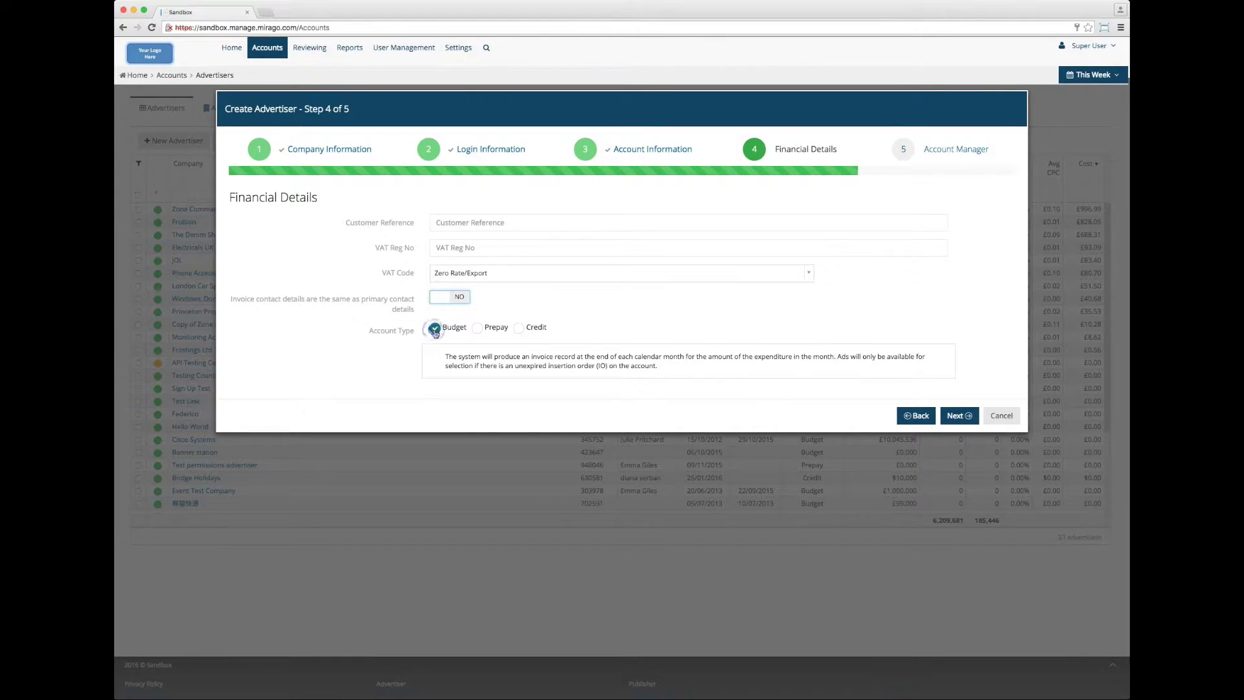
# Enter the account manager's first name, surname, e-mail and sales reference, then submit Jewels Inc.
pyautogui.click(961, 418)
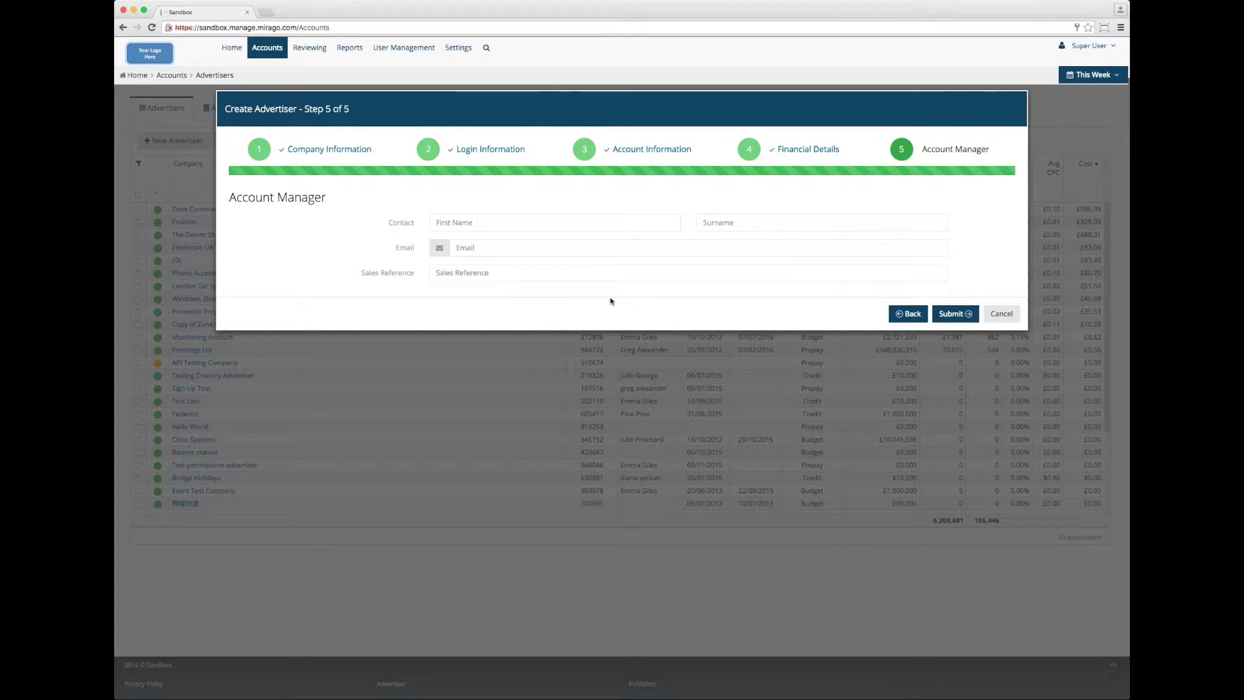
pyautogui.click(574, 223)
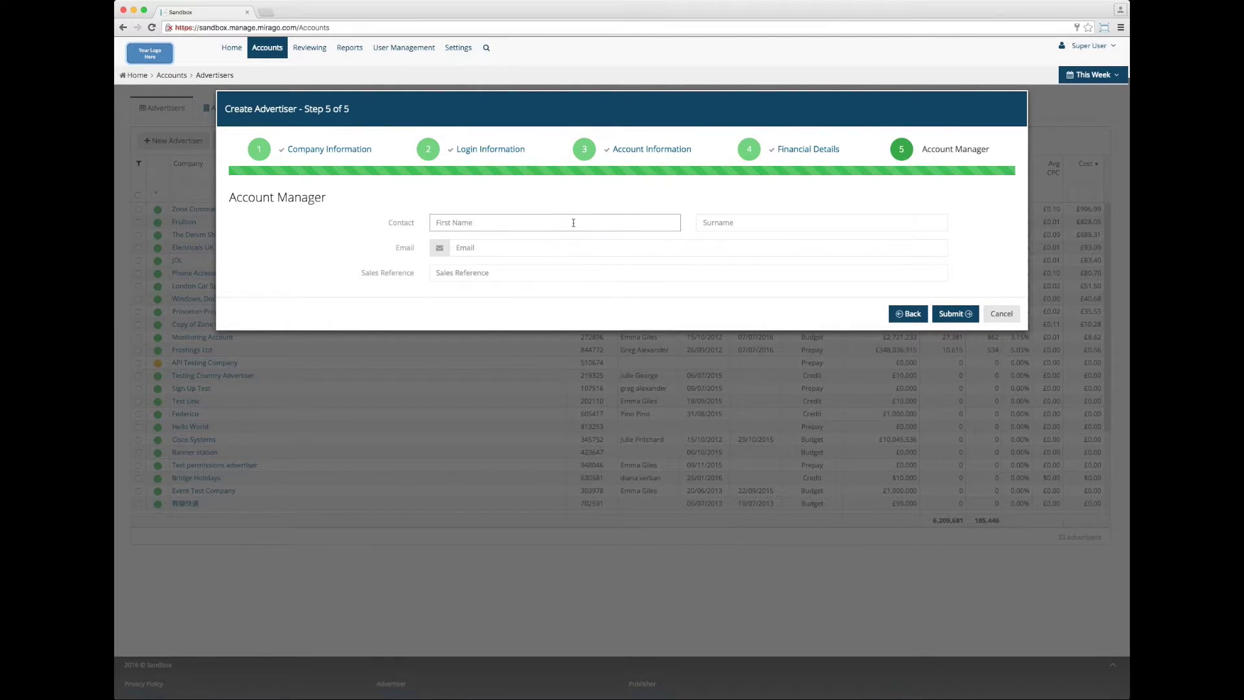
pyautogui.press('Tab')
pyautogui.press('Tab')
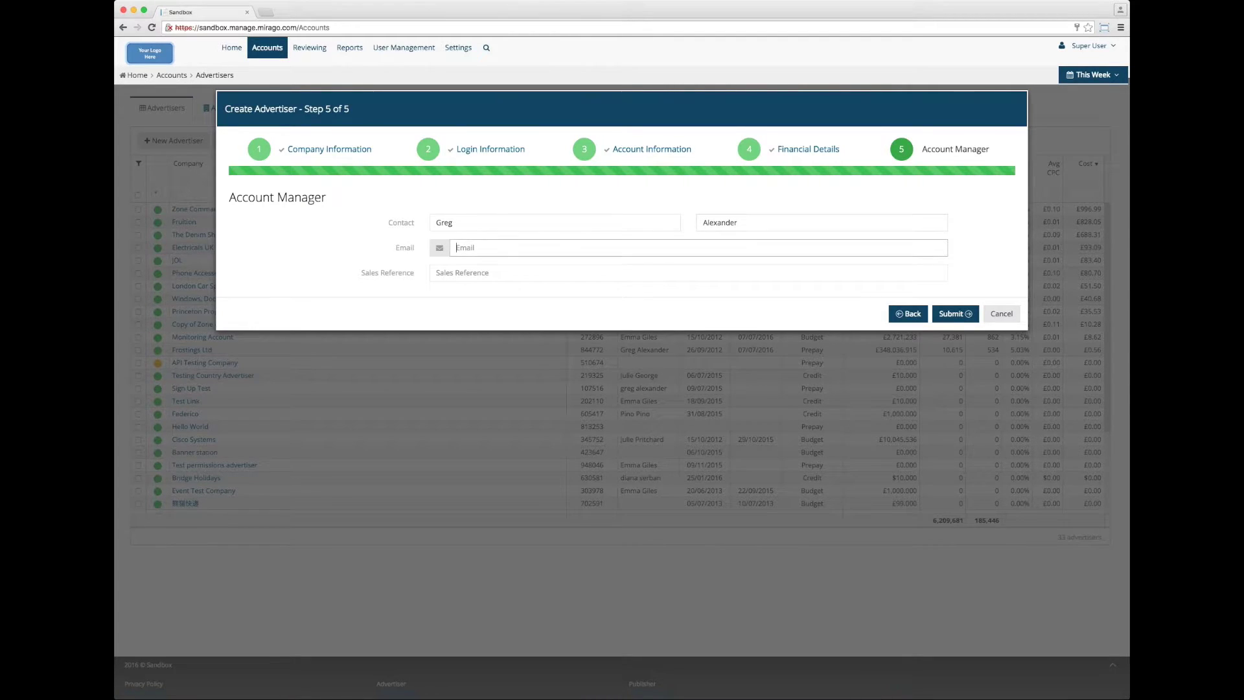
pyautogui.write('11223')
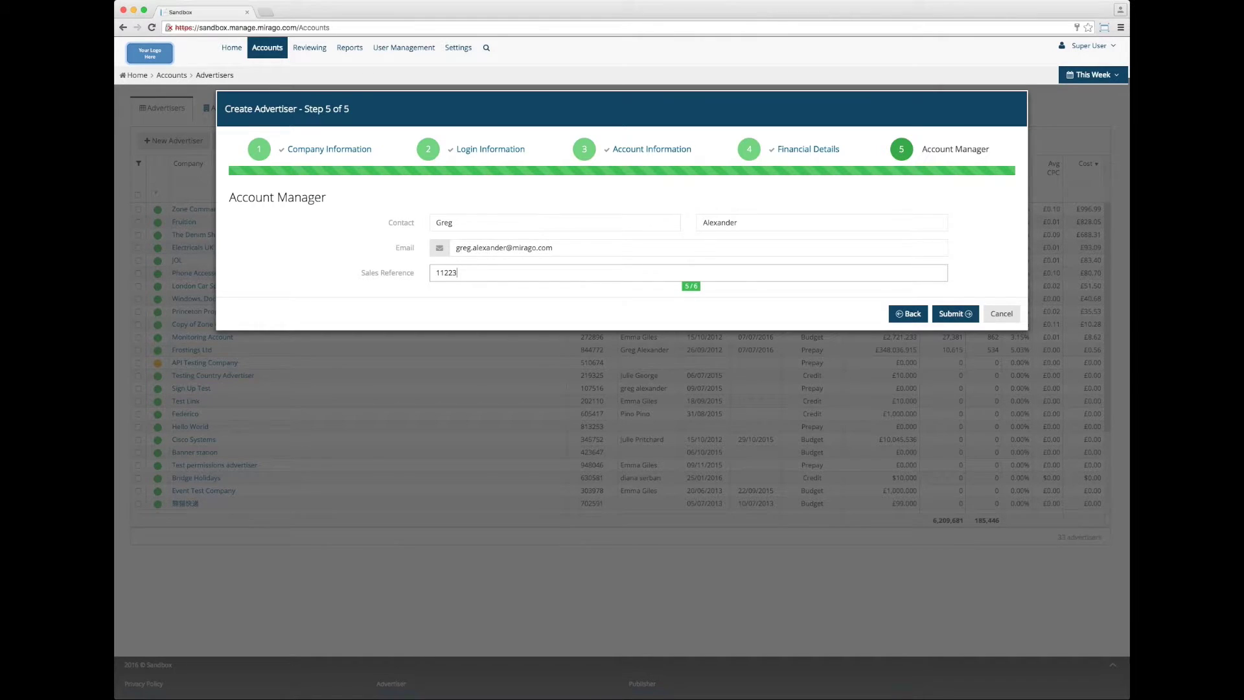
pyautogui.click(878, 295)
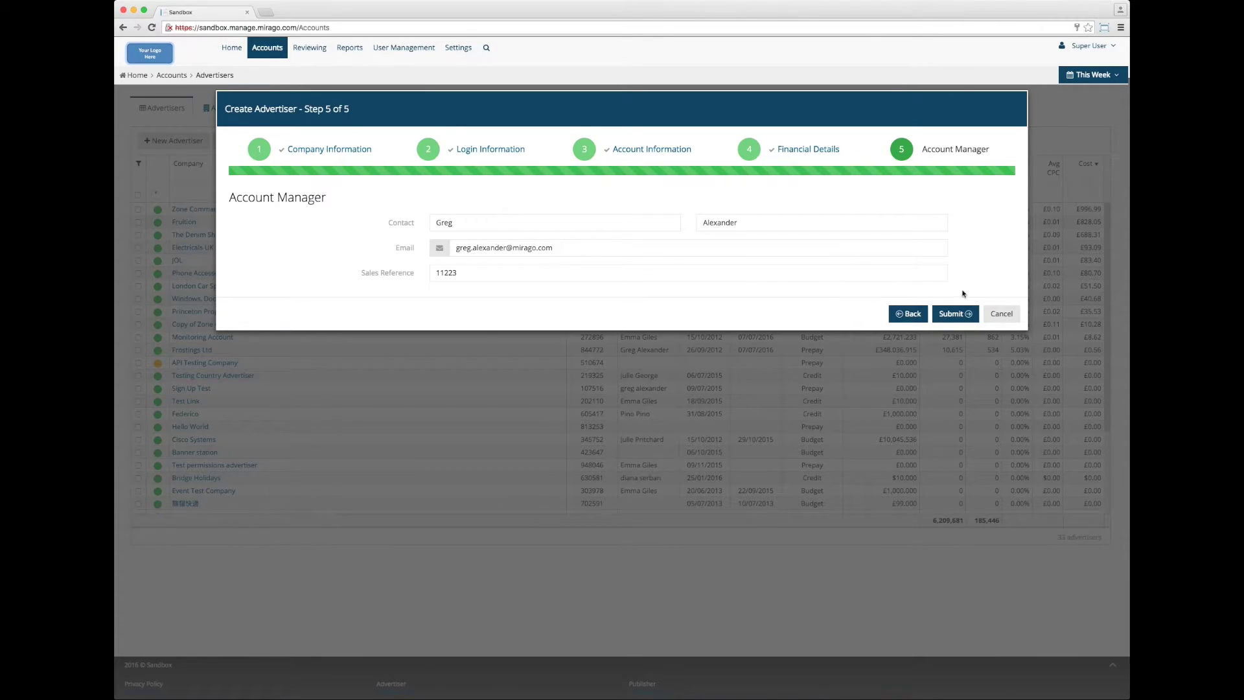
pyautogui.click(954, 315)
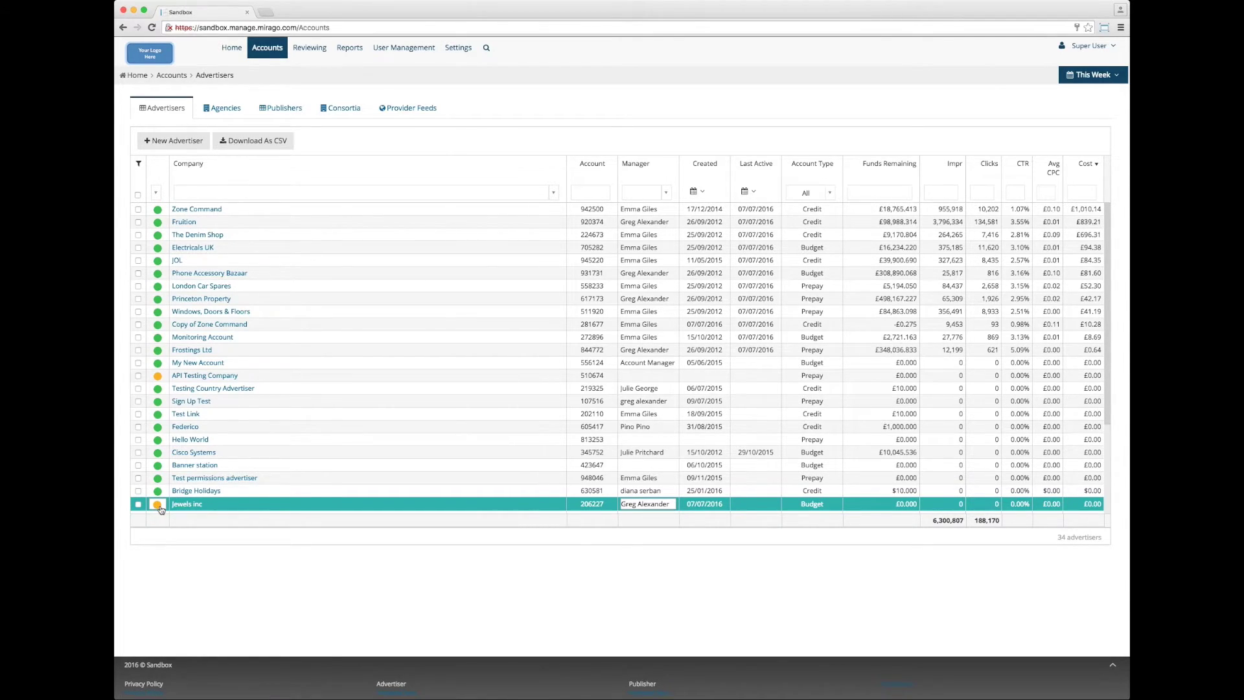
# Confirm the Jewels Inc row's status dot reads Suspended in the Advertisers table.
pyautogui.moveTo(161, 509)
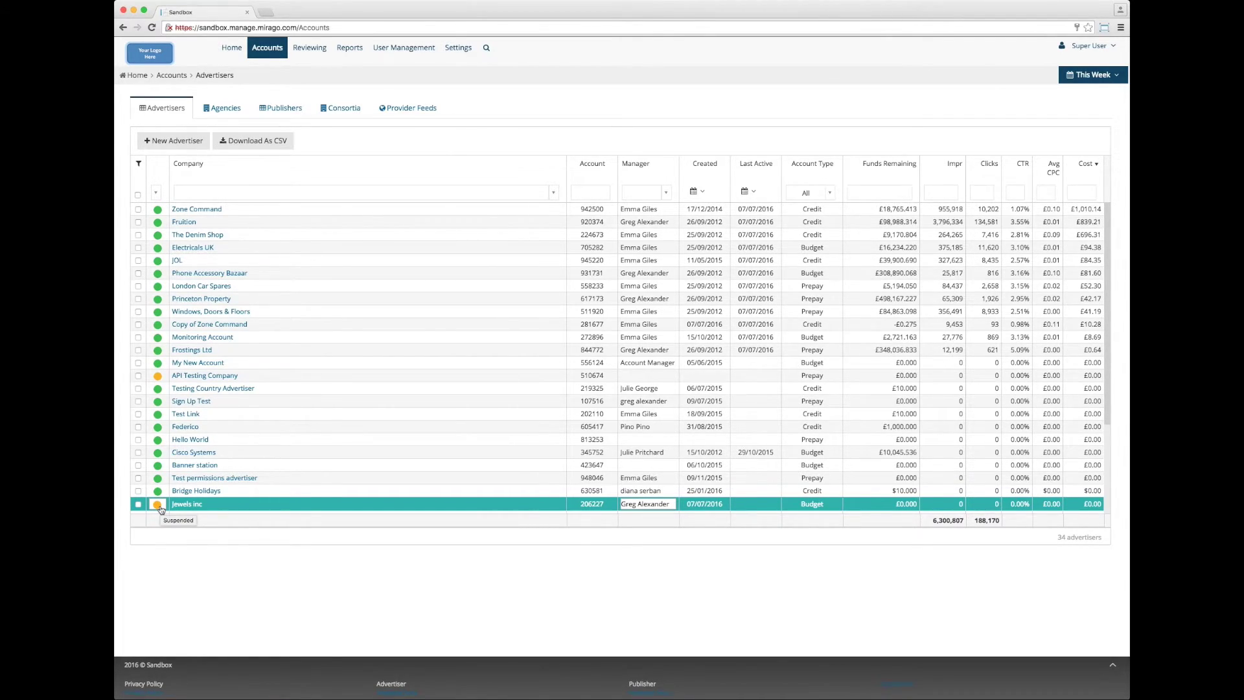